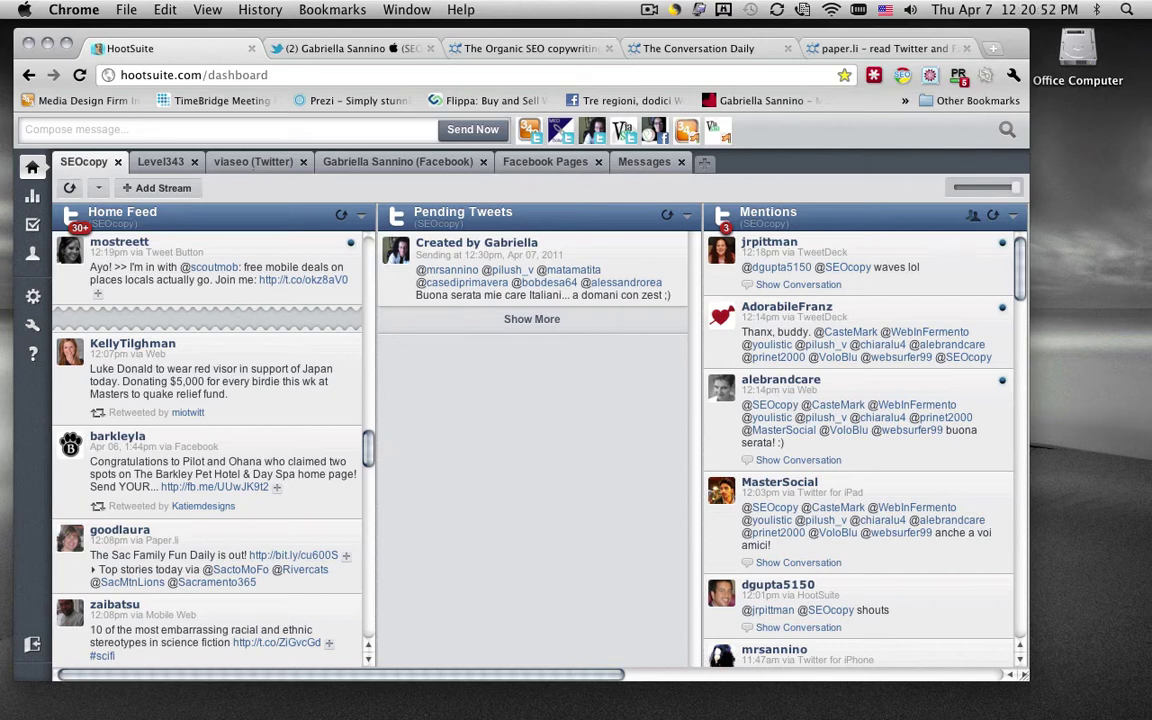
# Browse the Level343, viaseo and Facebook Pages streams, then open Settings on Social Networks
pyautogui.click(150, 160)
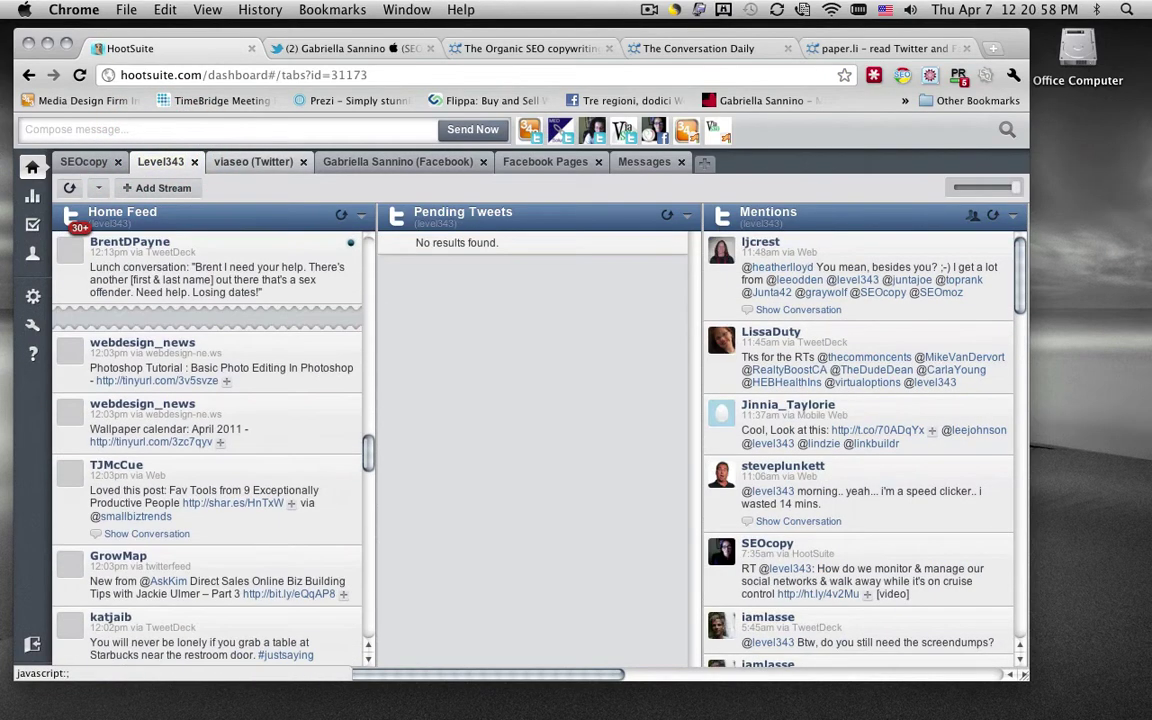
pyautogui.click(232, 161)
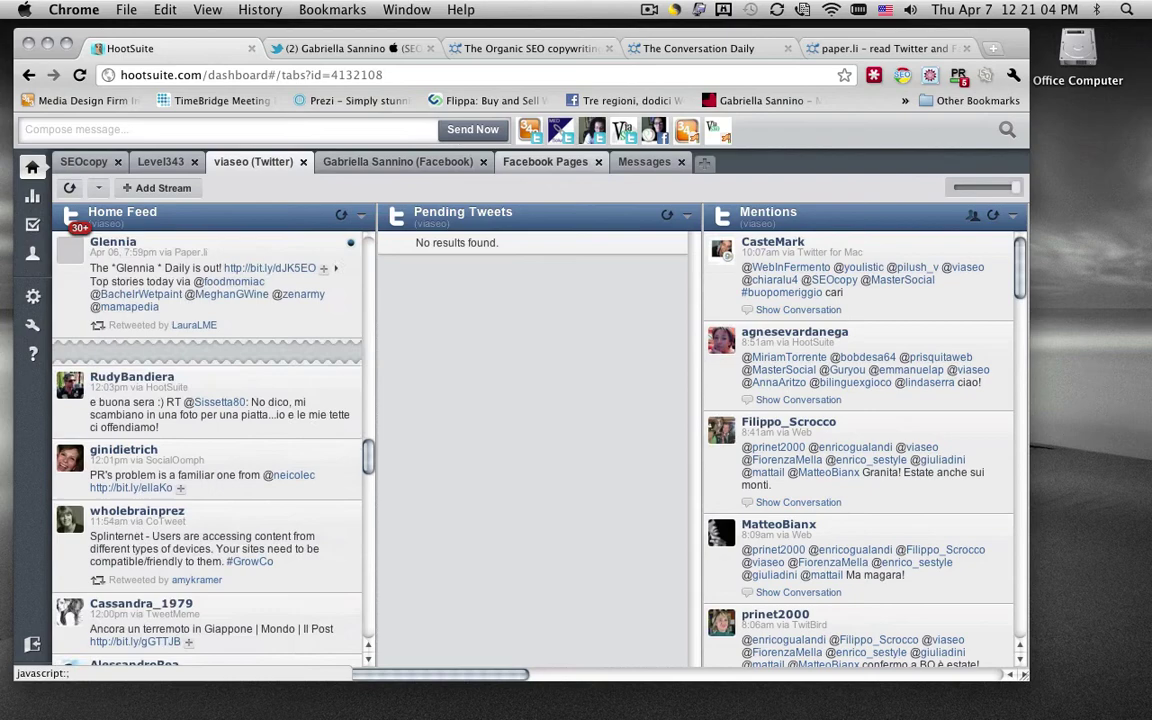
pyautogui.click(531, 160)
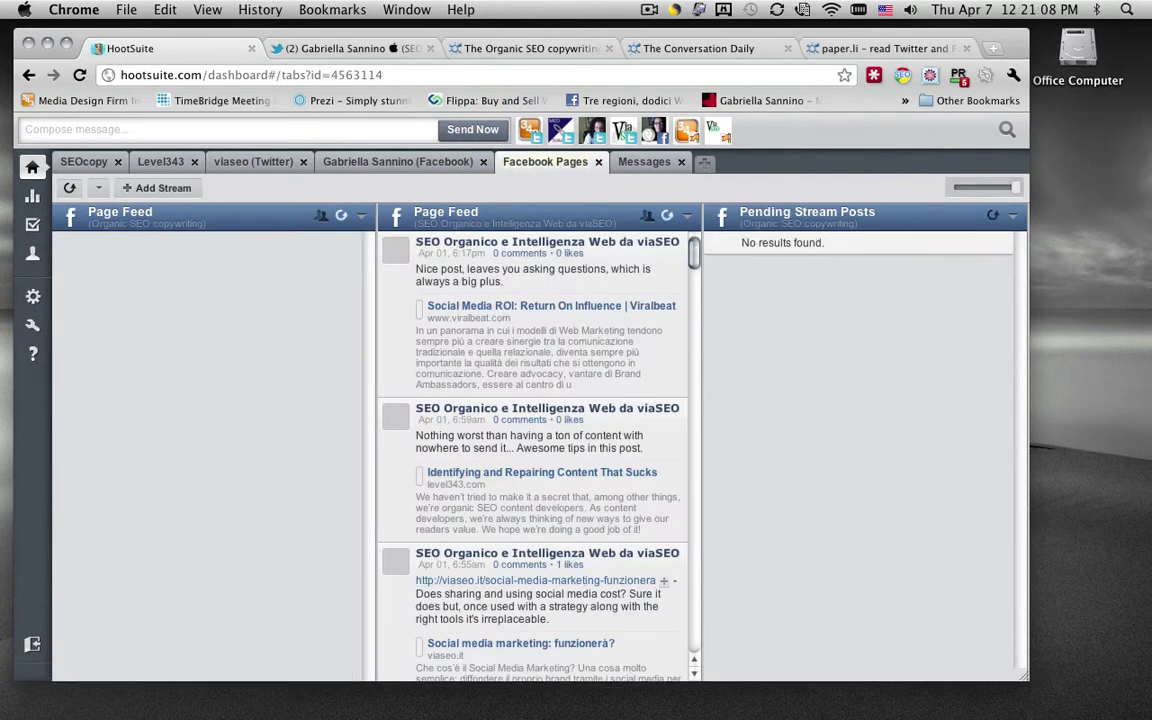
pyautogui.click(33, 253)
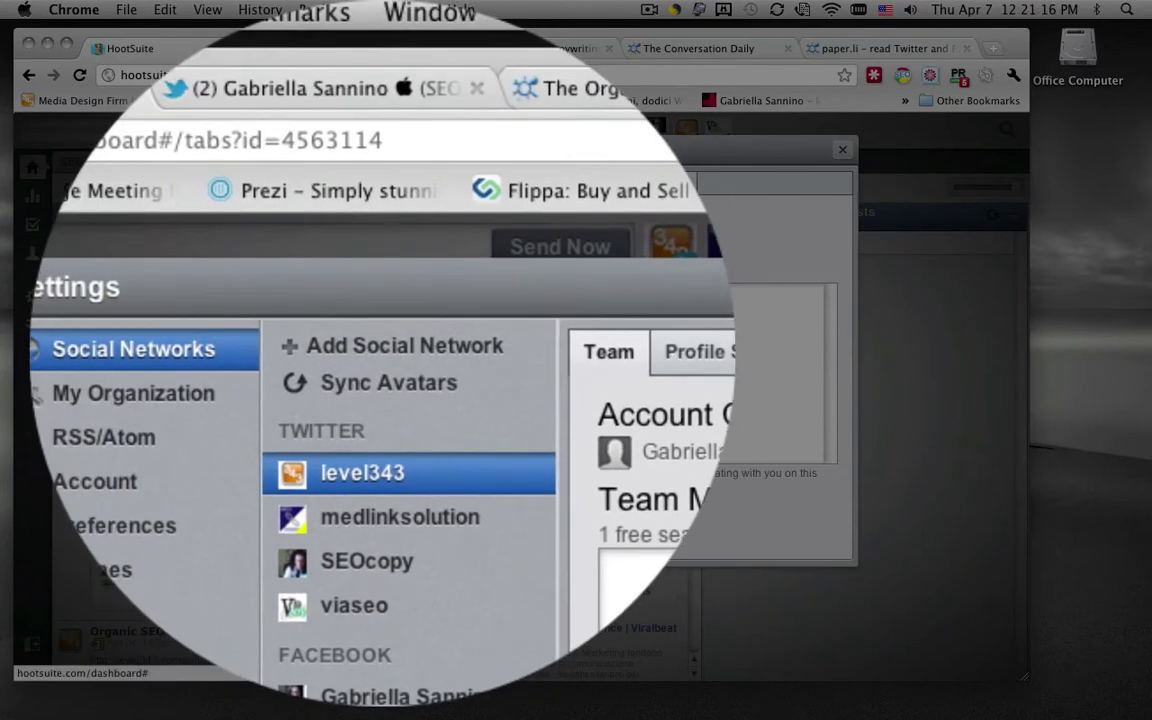
# Browse the Add Social Network options: Facebook profile, Facebook Page, LinkedIn, MySpace and Foursquare
pyautogui.click(400, 278)
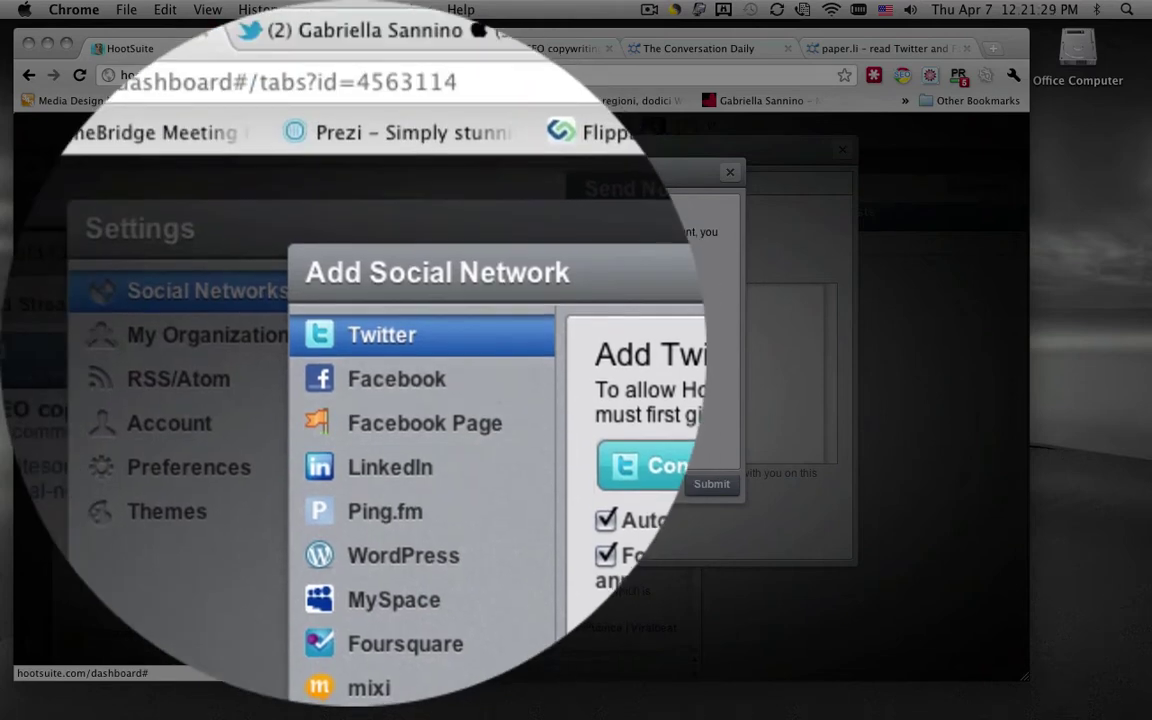
pyautogui.click(270, 265)
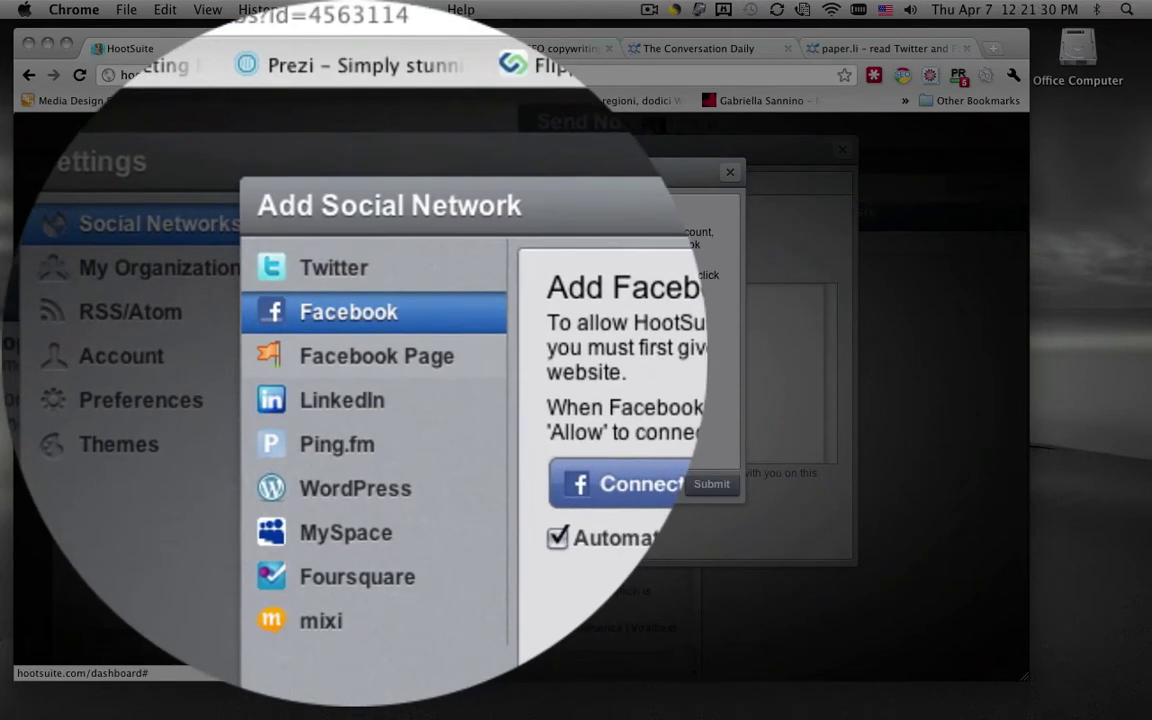
pyautogui.click(335, 371)
pyautogui.click(357, 355)
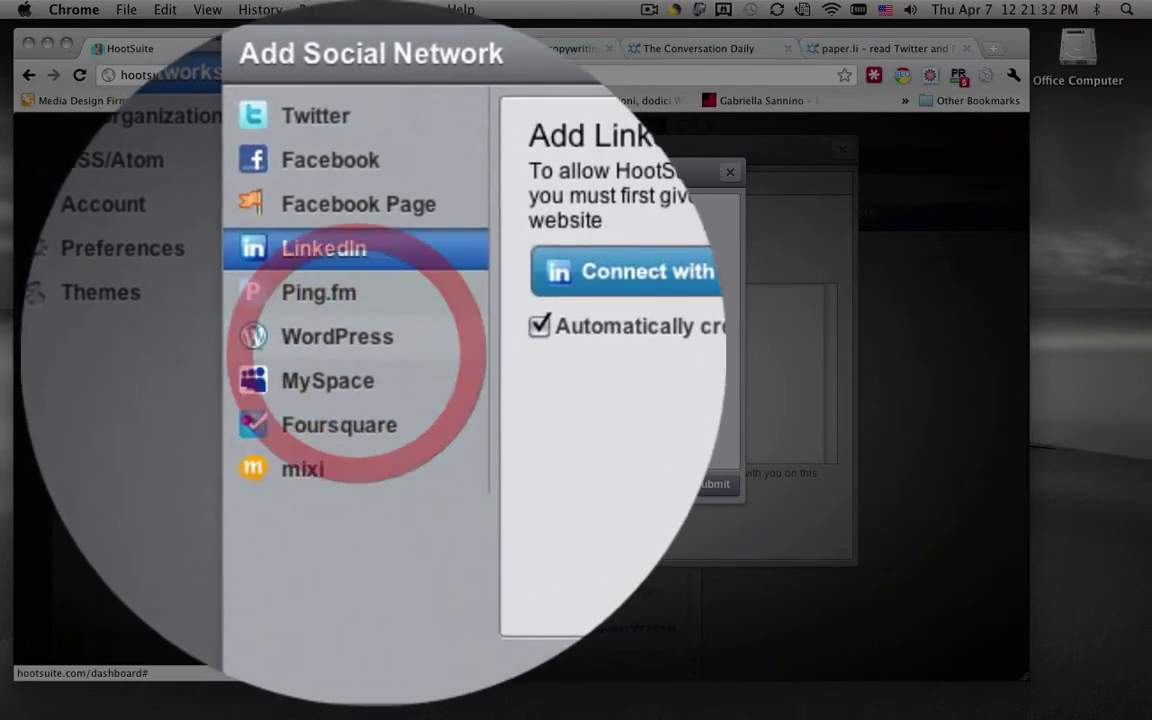
pyautogui.click(370, 432)
pyautogui.click(365, 360)
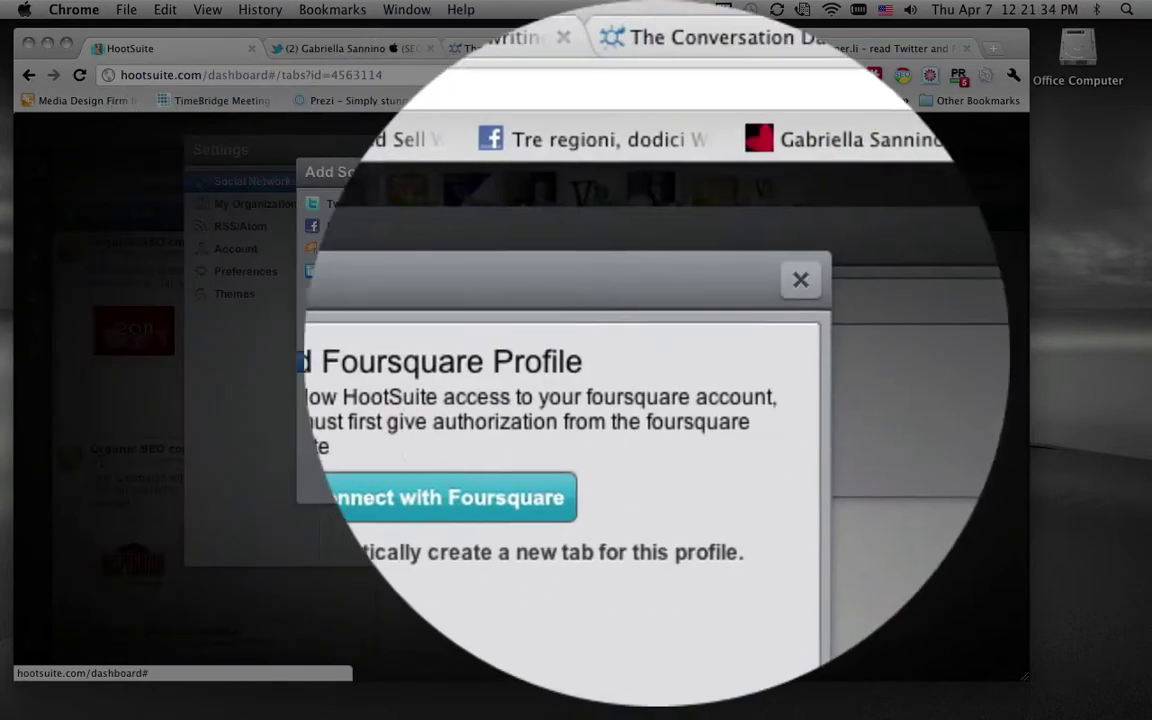
pyautogui.click(730, 337)
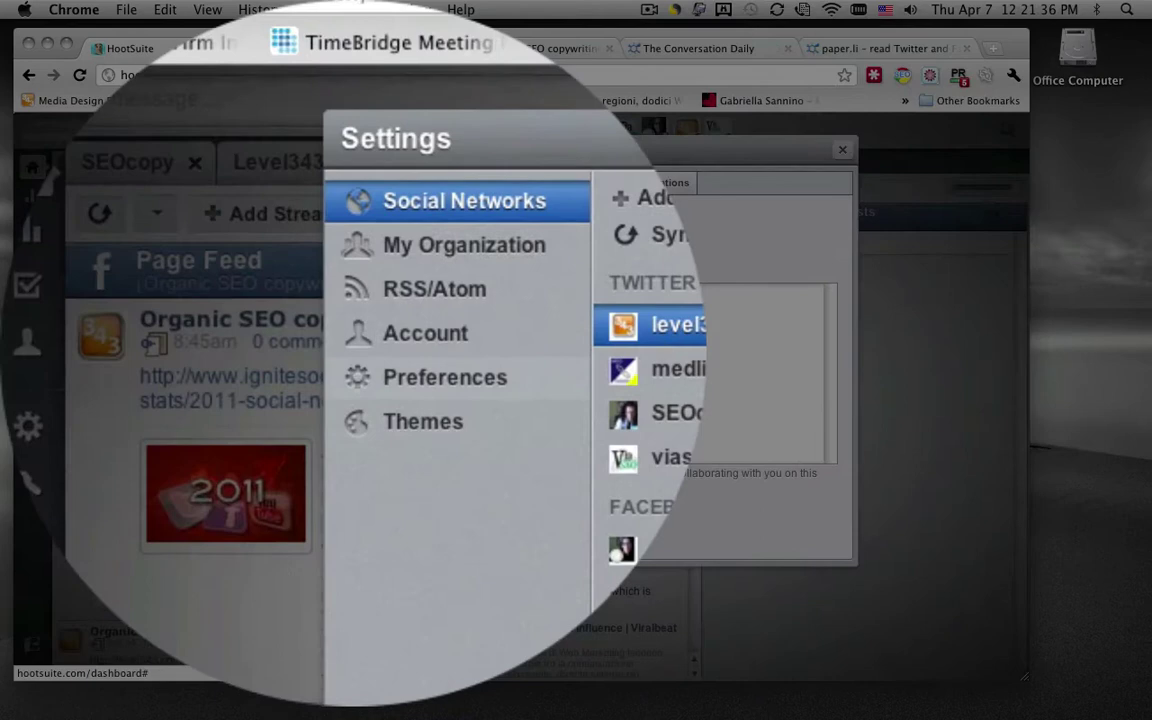
# View the RSS/Atom feeds, close Settings, and return to the SEOcopy streams
pyautogui.click(354, 354)
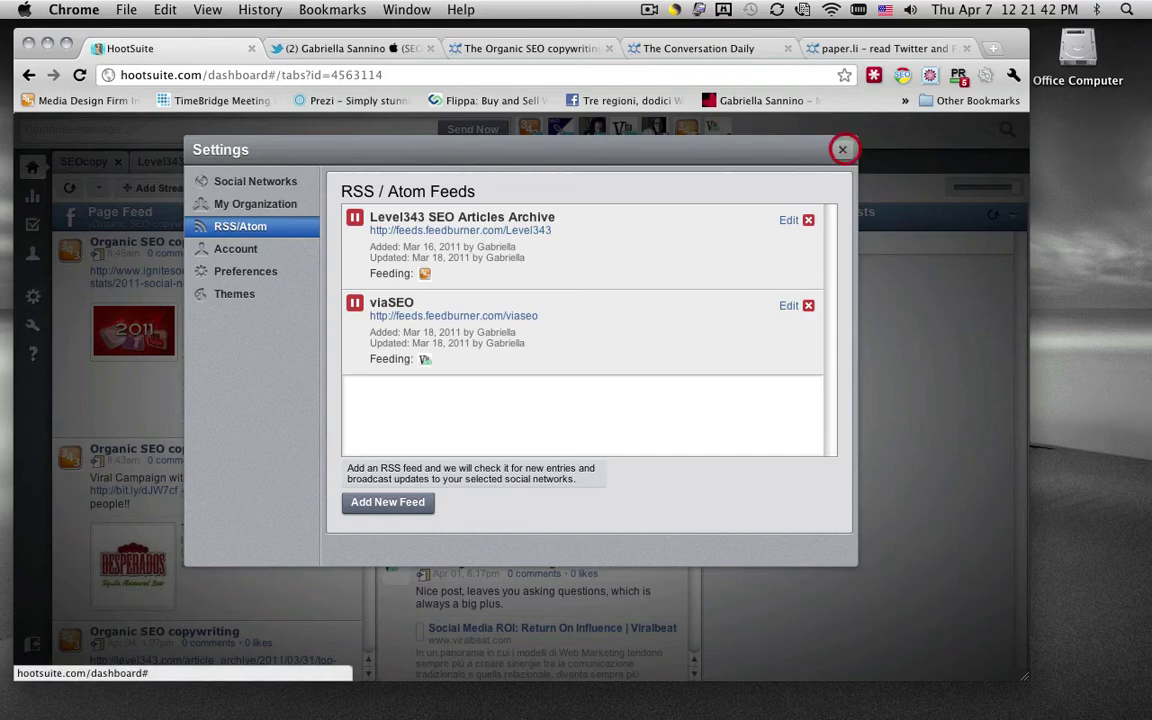
pyautogui.click(842, 149)
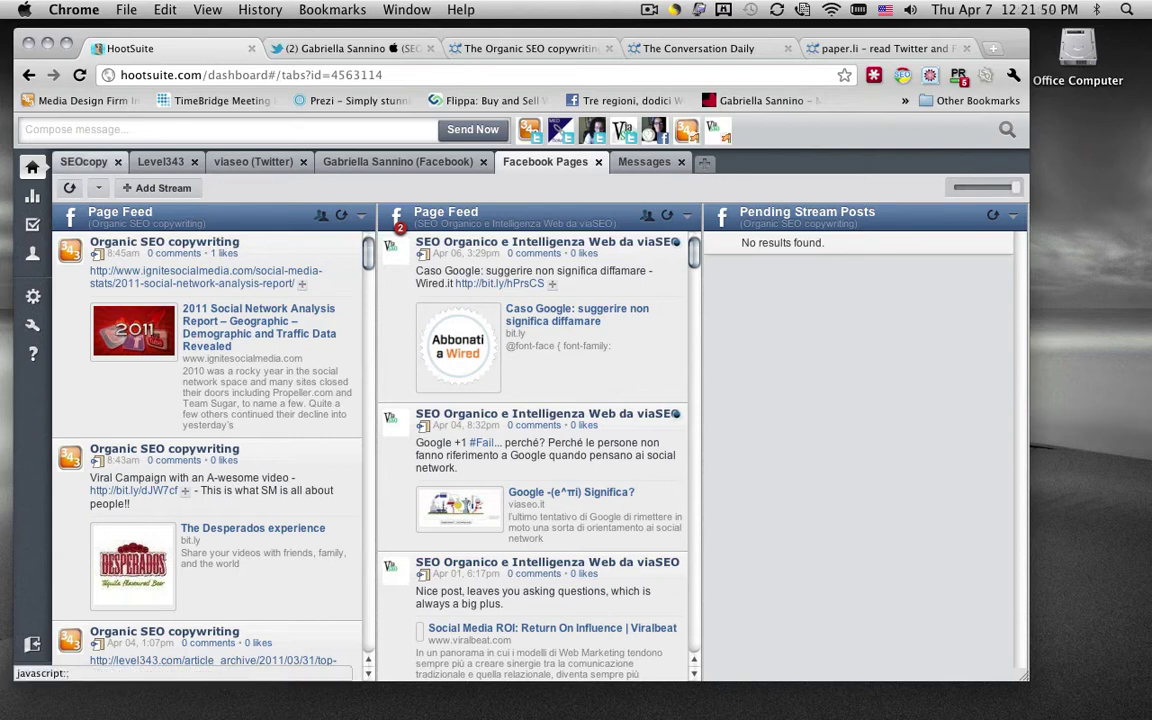
pyautogui.click(84, 158)
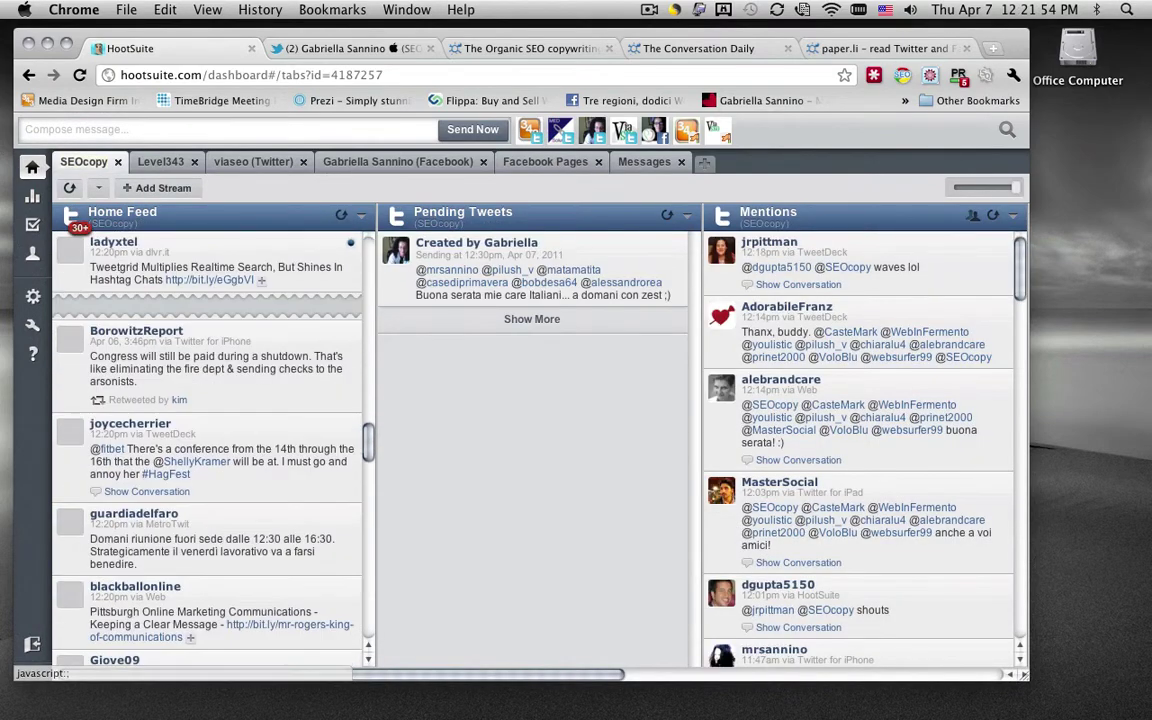
# Bring back the Online Reputation Management, Social Networks and SEO content alert emails and arrange them
pyautogui.moveTo(990, 700)
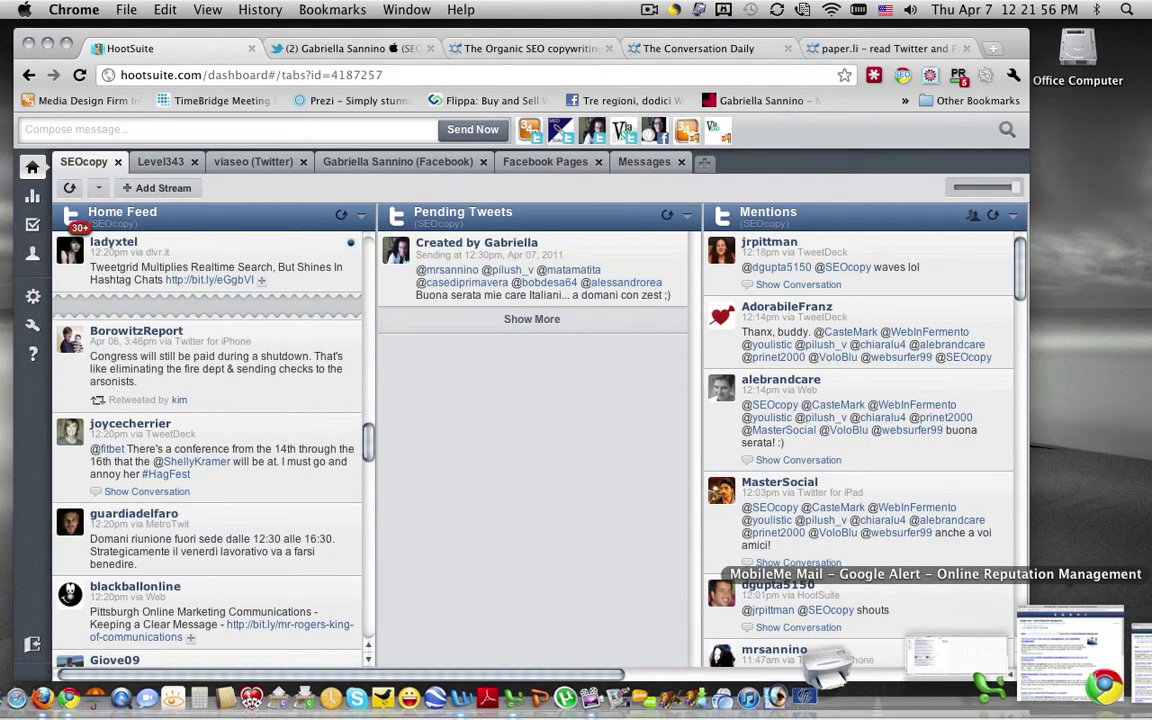
pyautogui.click(1090, 655)
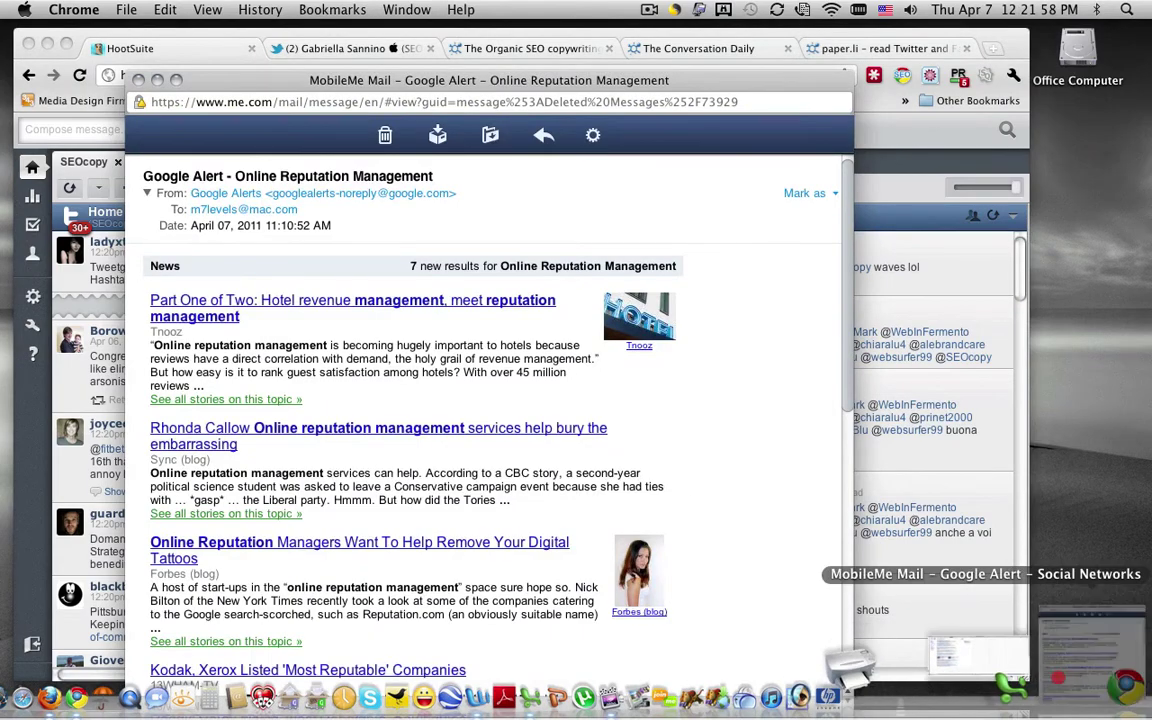
pyautogui.click(1110, 655)
pyautogui.click(1110, 655)
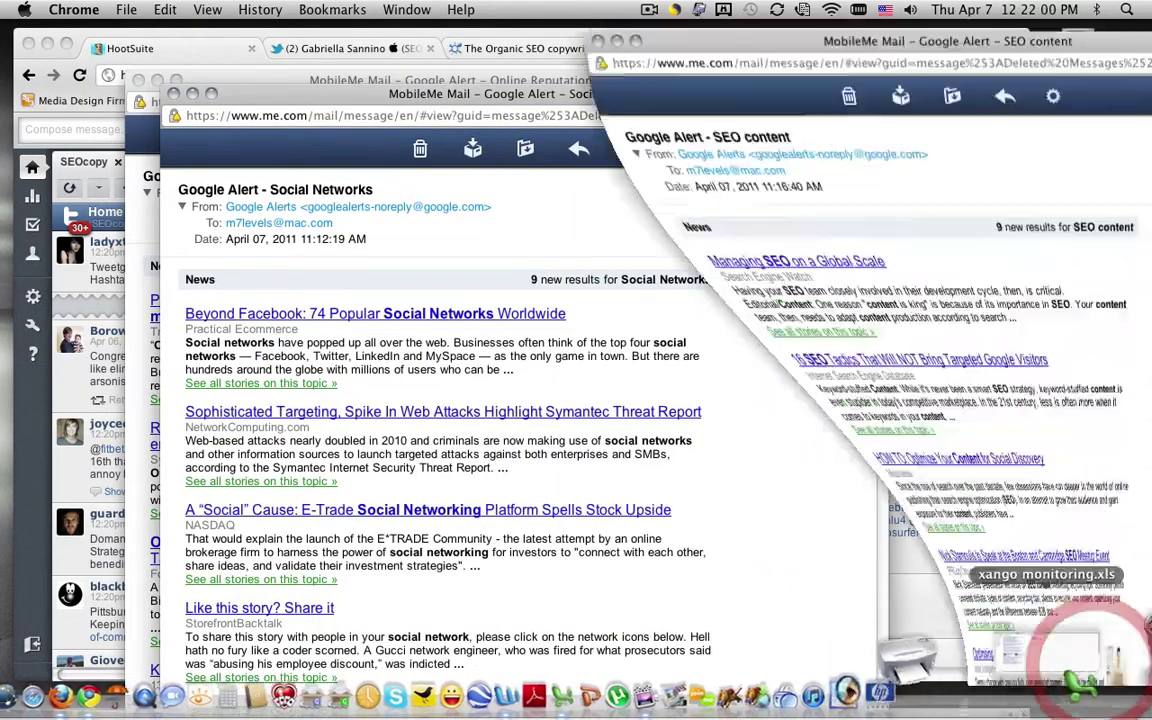
pyautogui.click(28, 43)
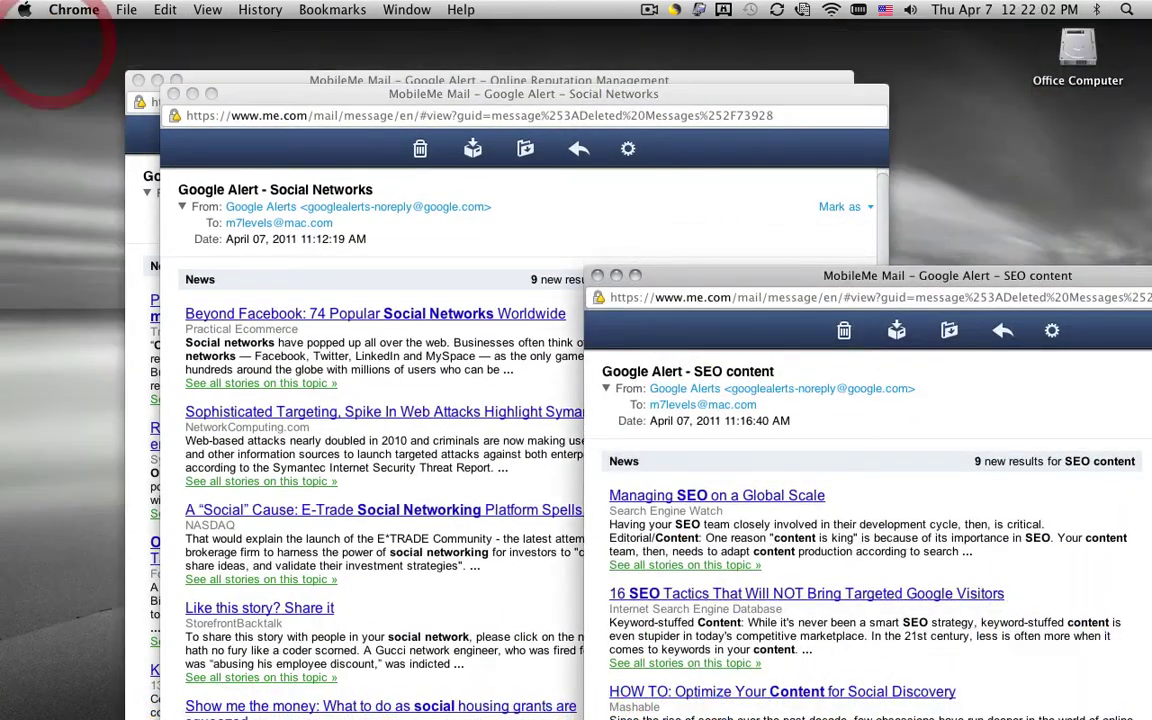
pyautogui.moveTo(895, 275); pyautogui.dragTo(417, 46)
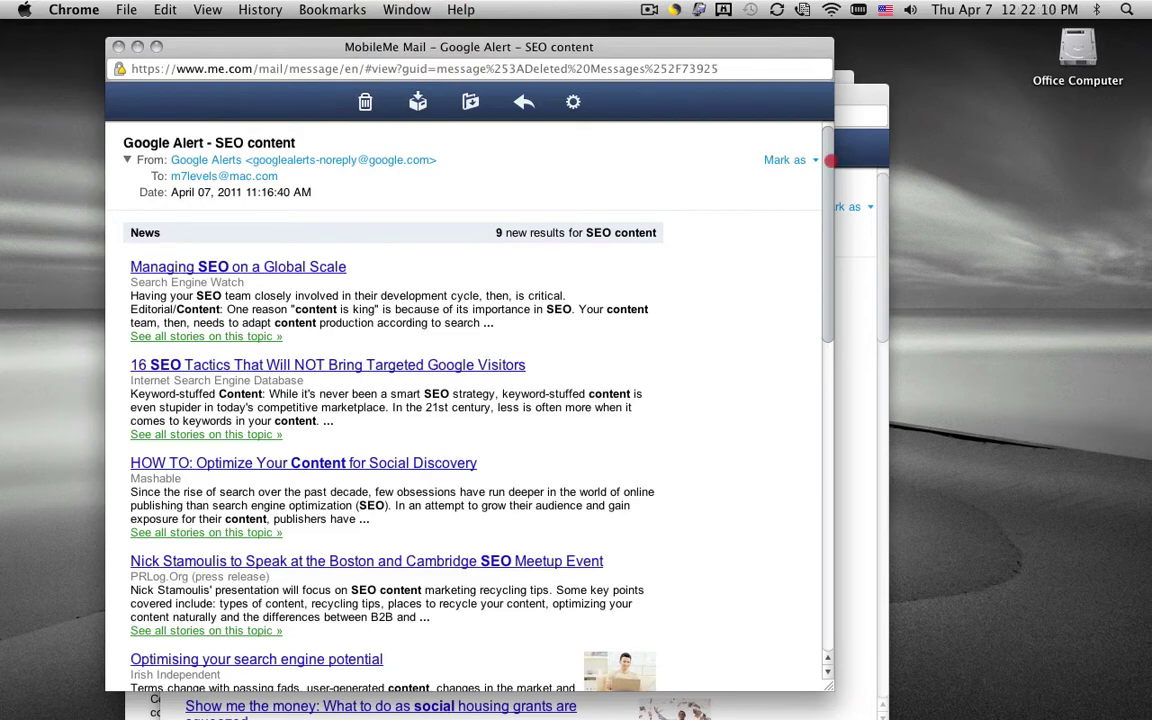
pyautogui.moveTo(829, 160); pyautogui.dragTo(739, 170)
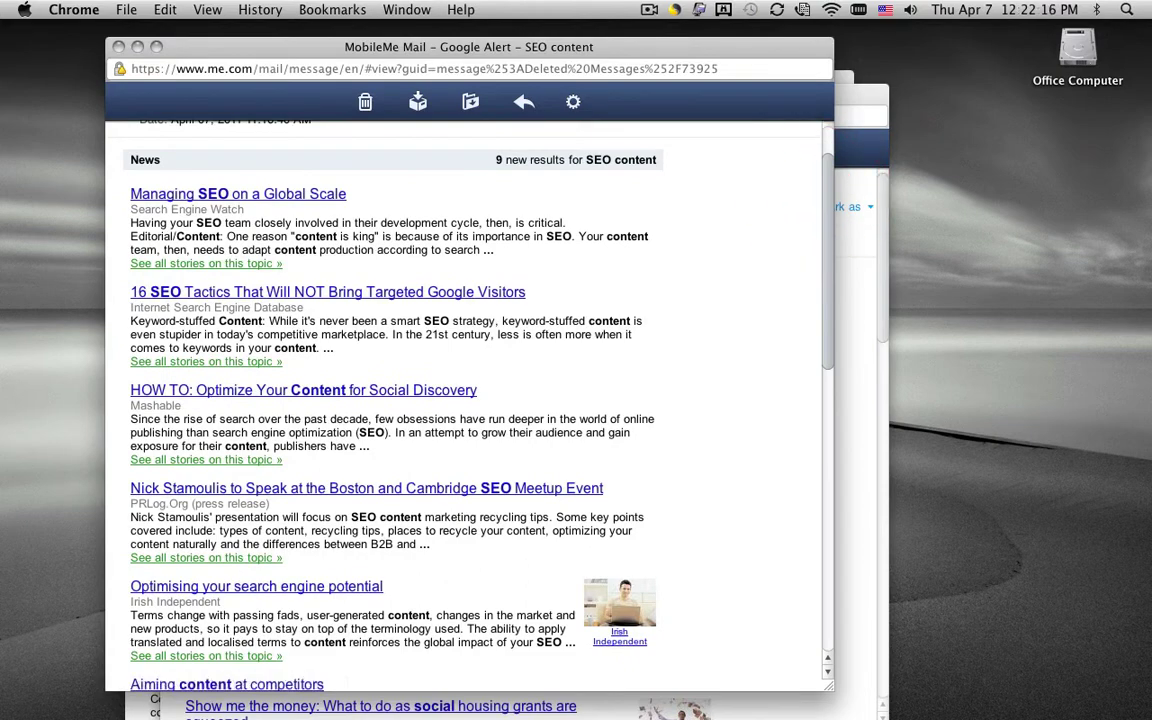
pyautogui.scroll(-5, 470, 400)
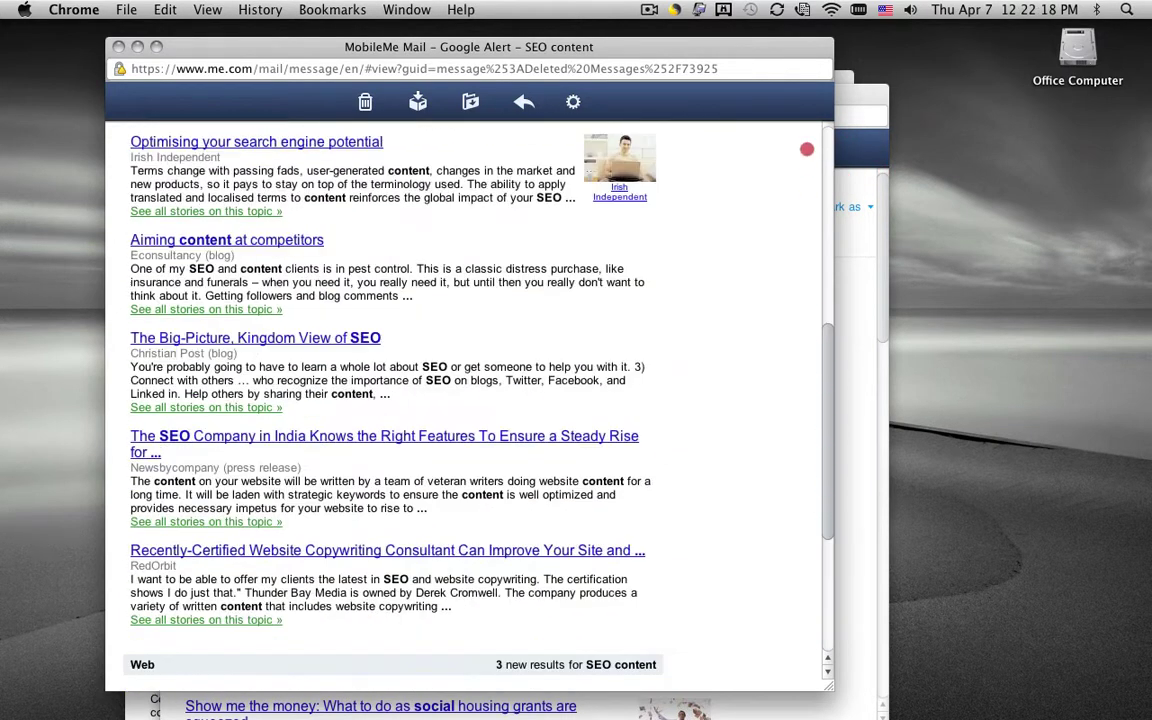
pyautogui.scroll(6, 807, 149)
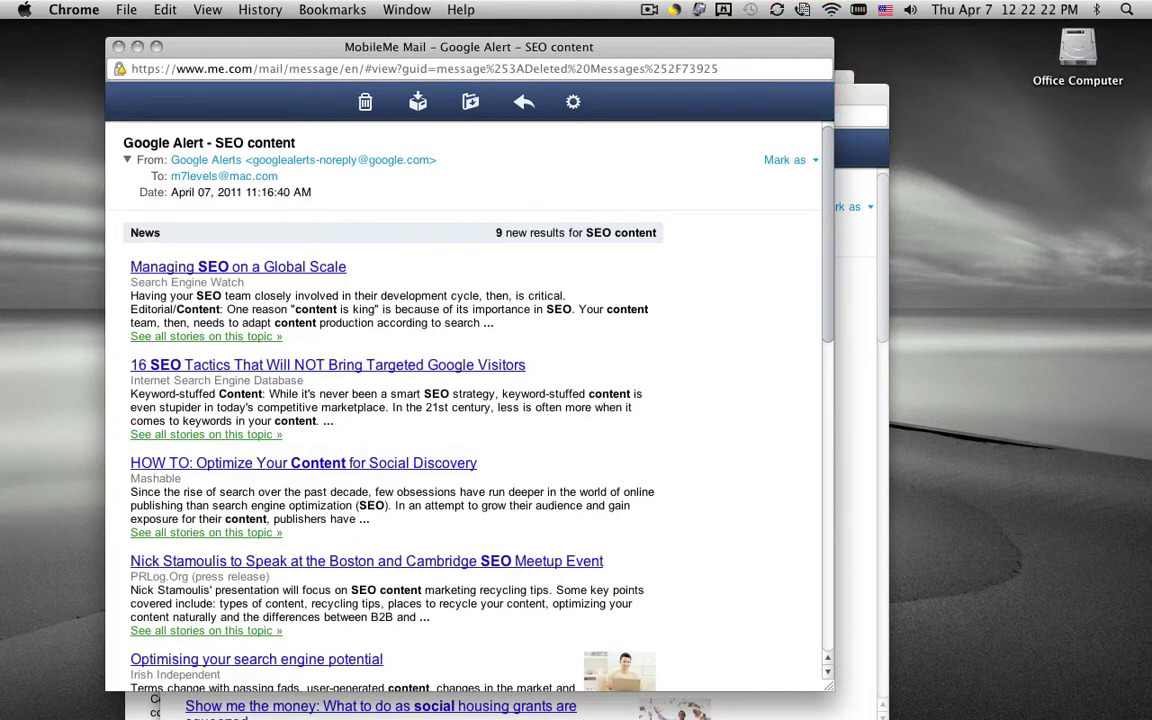
# Close the SEO content, Social Networks and remaining Online Reputation Management alert windows
pyautogui.click(116, 47)
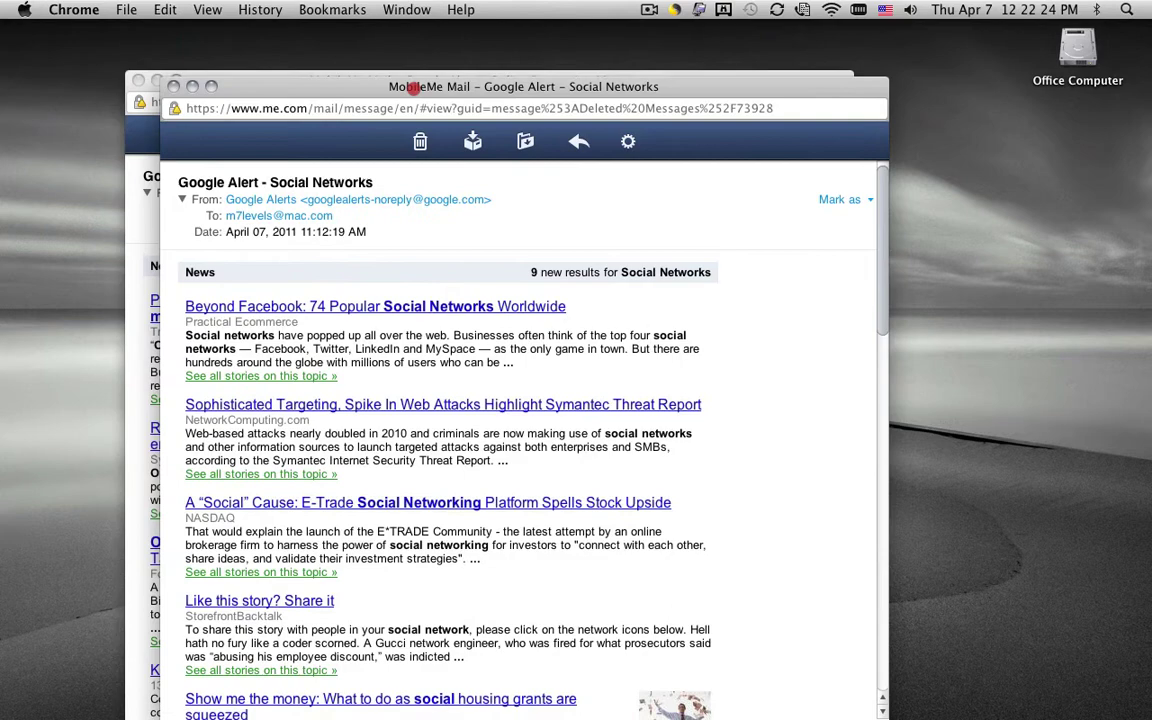
pyautogui.moveTo(350, 80); pyautogui.dragTo(350, 48)
pyautogui.moveTo(710, 229); pyautogui.dragTo(618, 234)
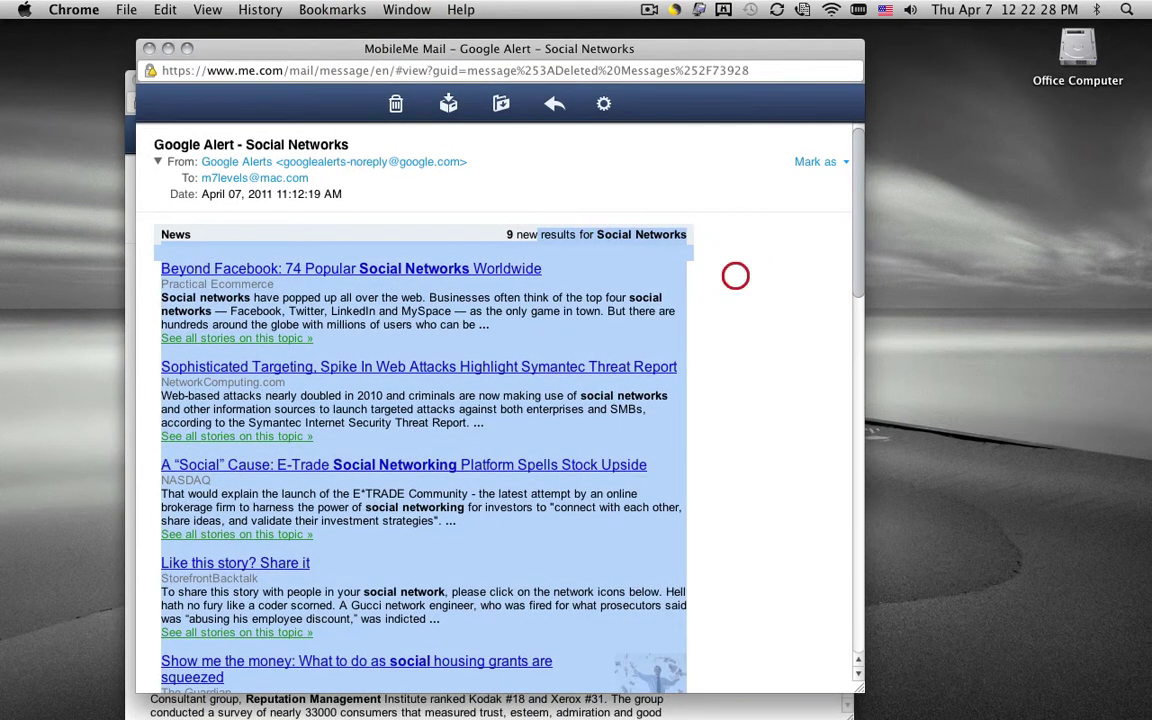
pyautogui.click(860, 450)
pyautogui.scroll(-5, 856, 674)
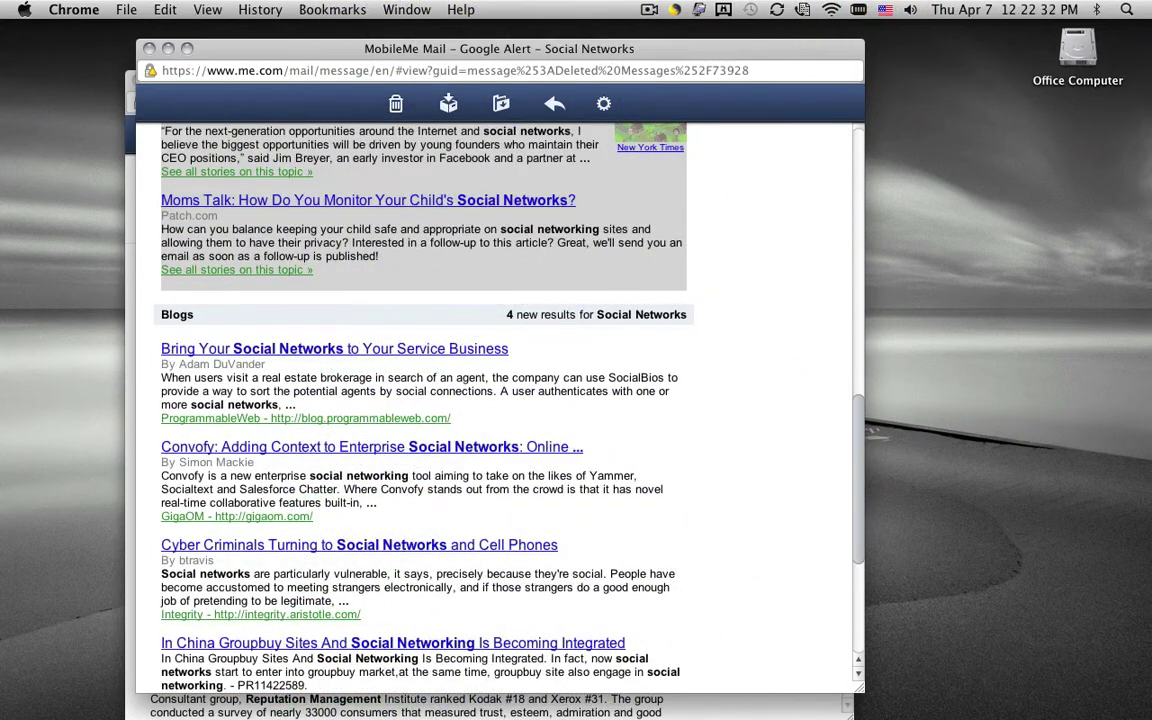
pyautogui.click(147, 47)
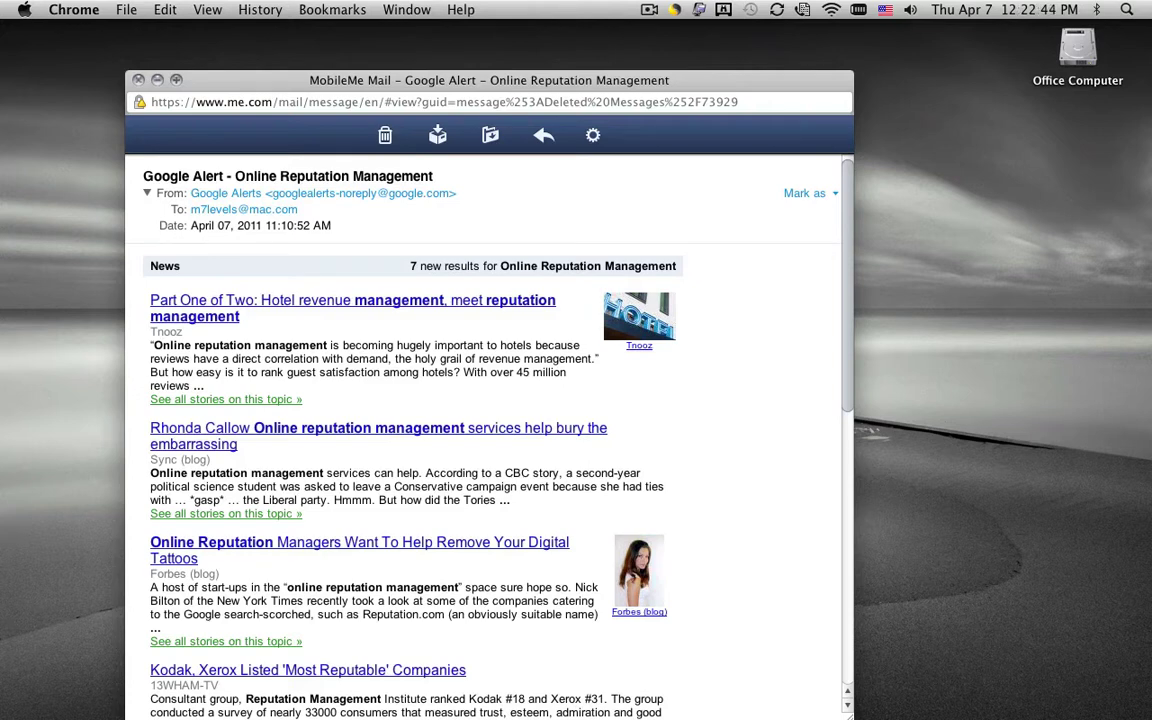
pyautogui.click(138, 80)
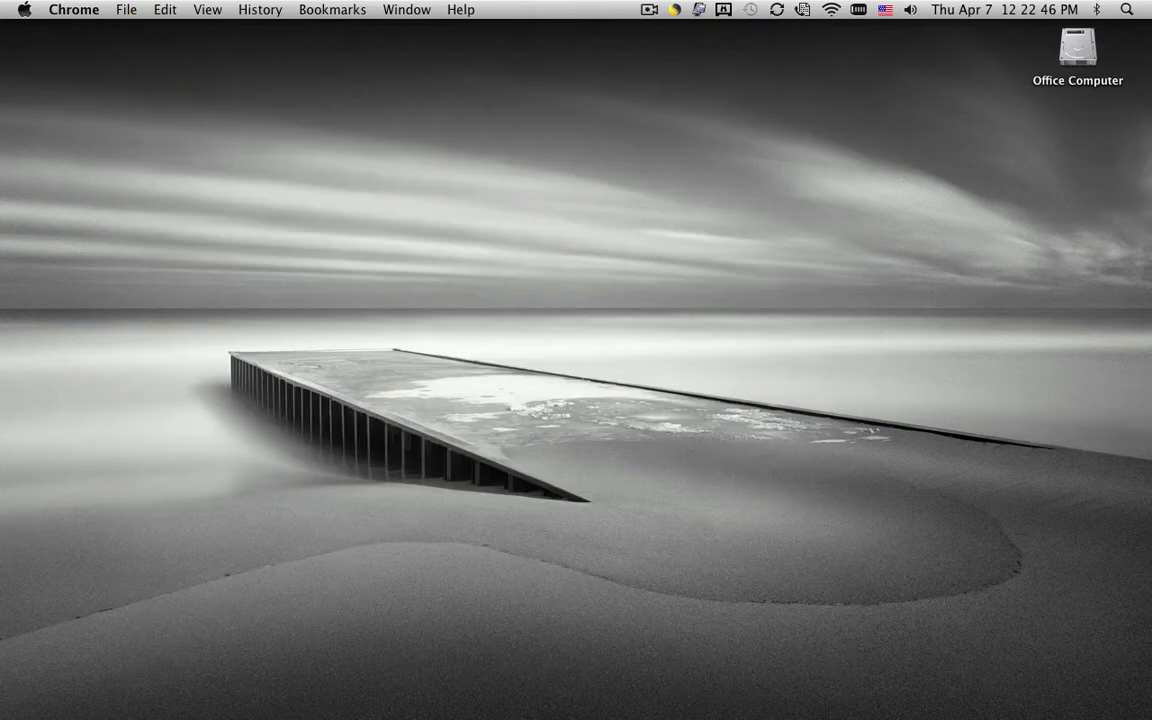
# View The Organic SEO copywriting Daily, The Conversation Daily and paper.li home, then the Twitter profile
pyautogui.click(1103, 674)
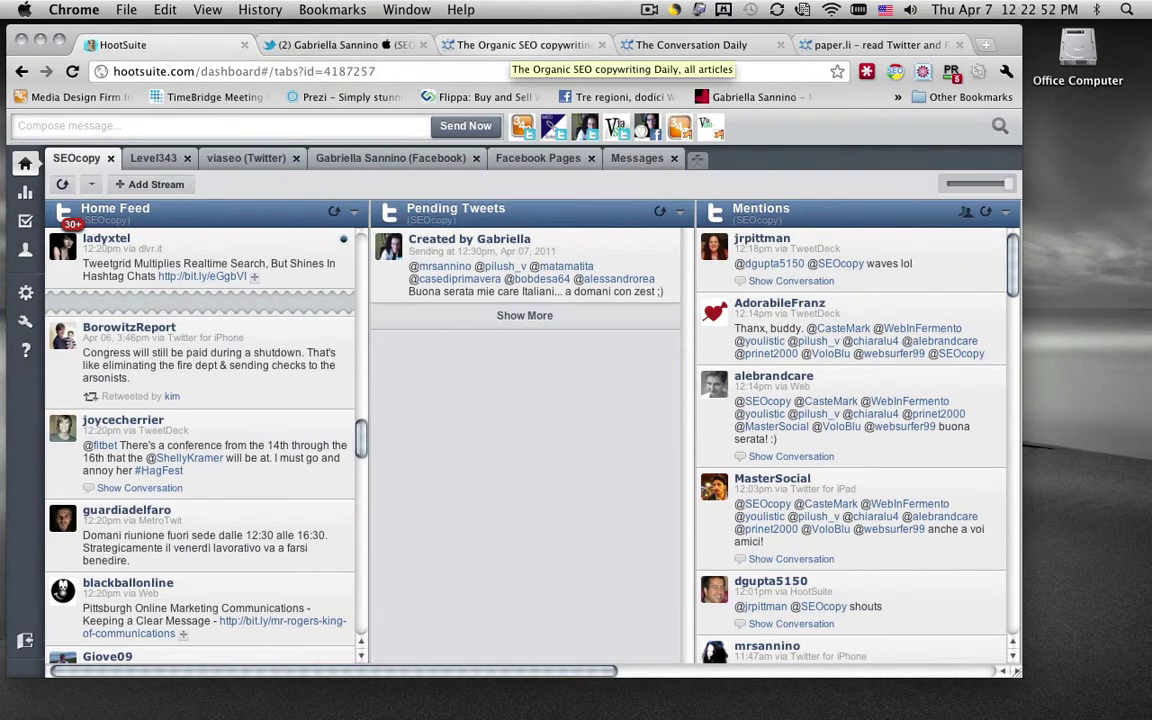
pyautogui.click(460, 44)
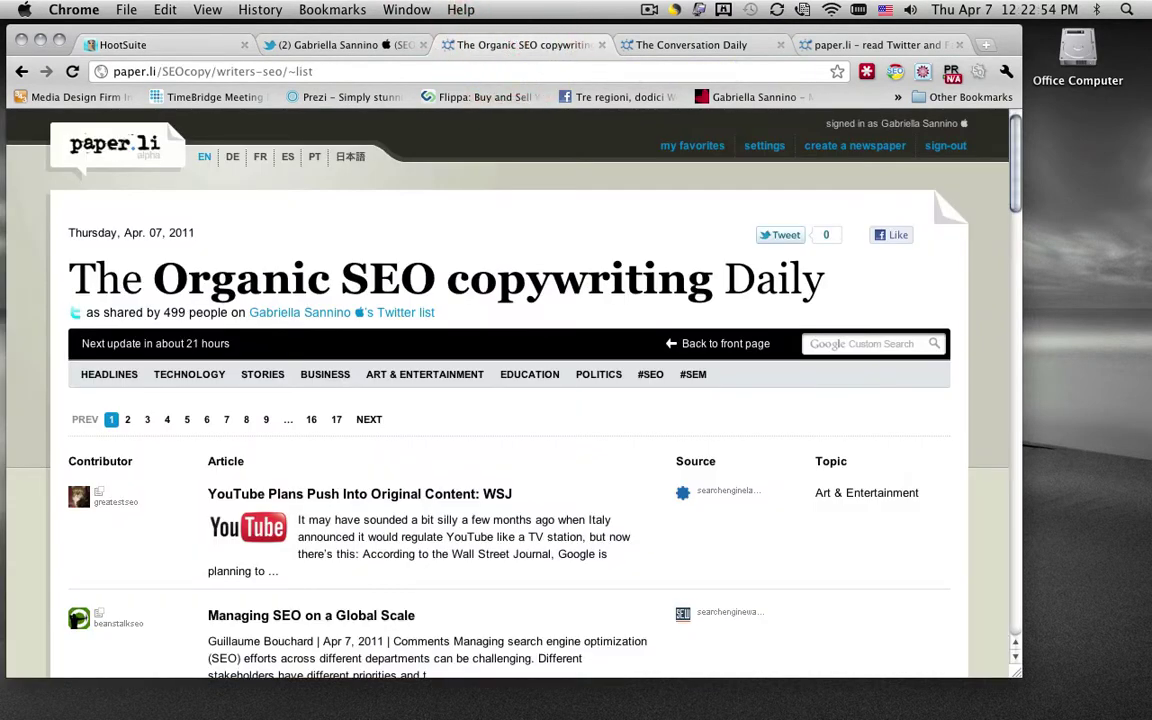
pyautogui.click(715, 42)
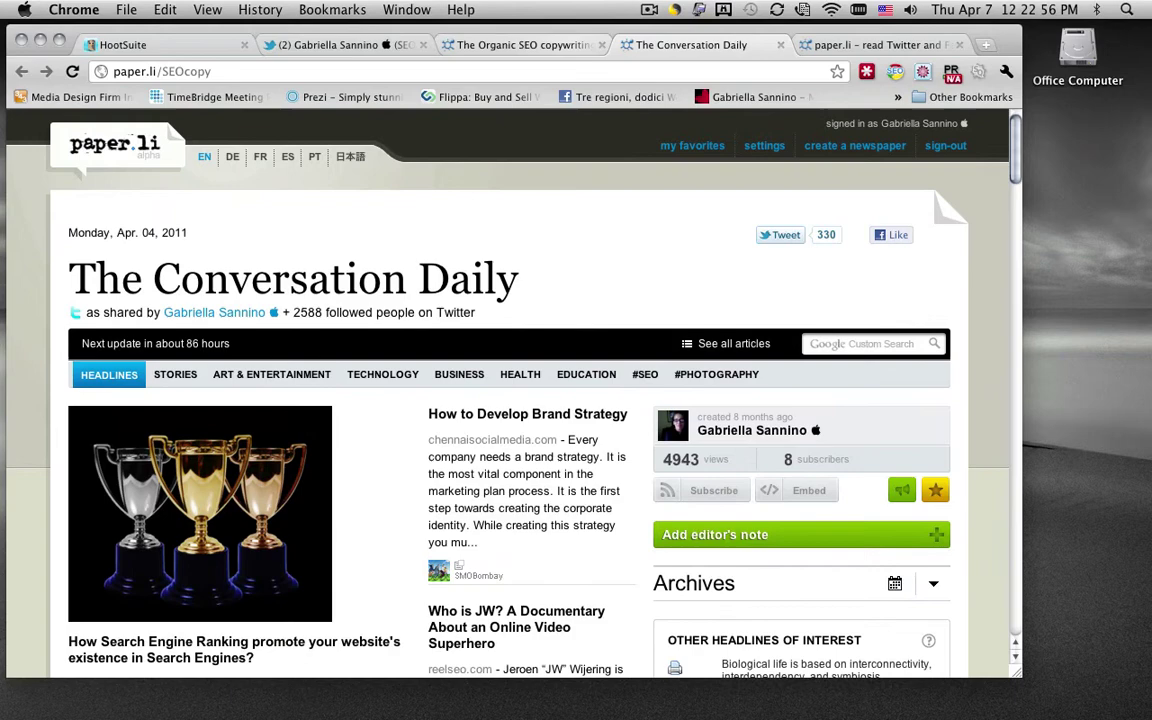
pyautogui.click(522, 45)
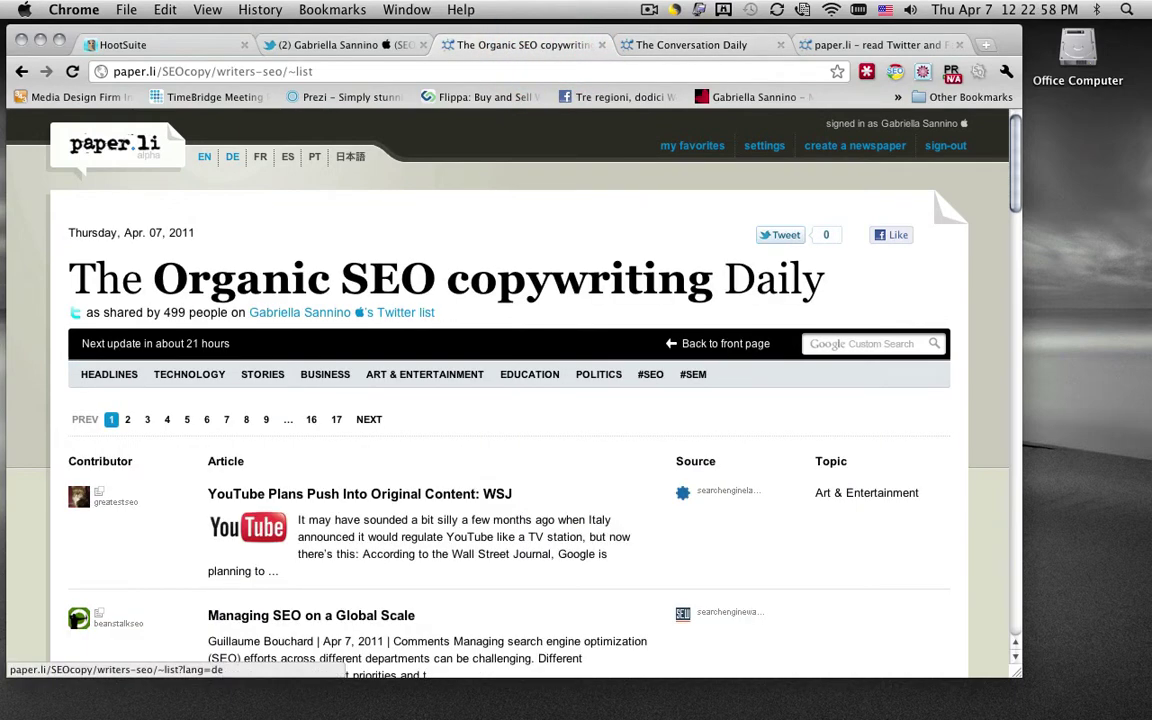
pyautogui.click(78, 160)
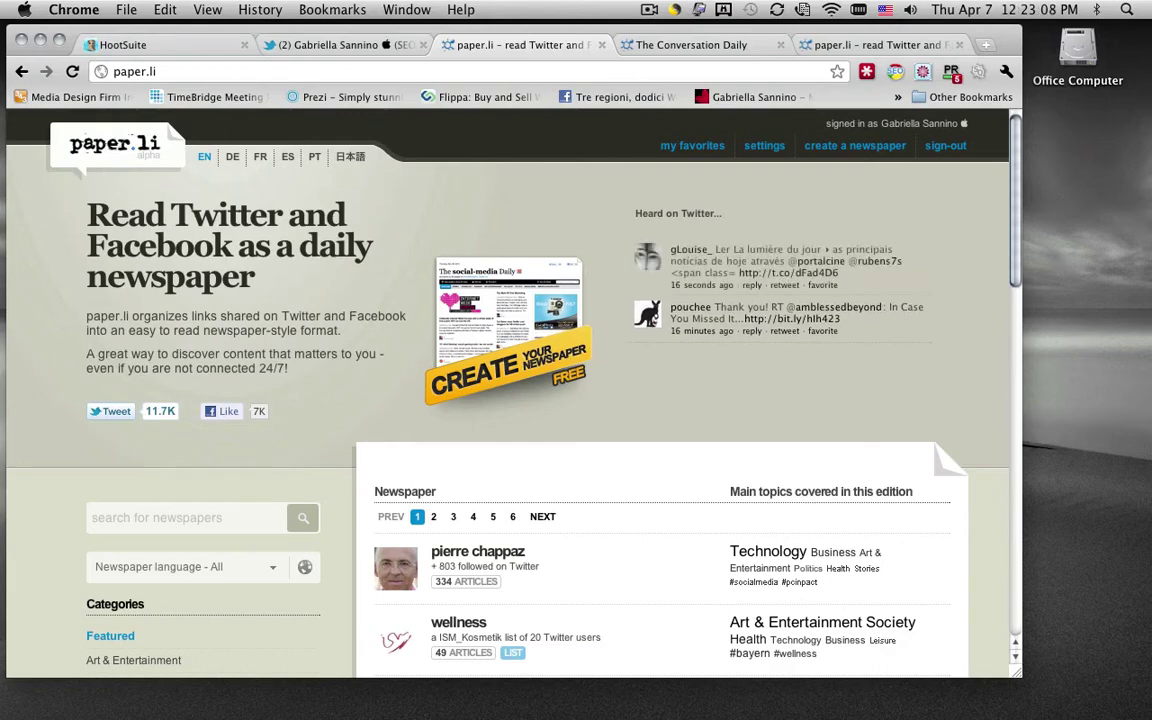
pyautogui.click(330, 45)
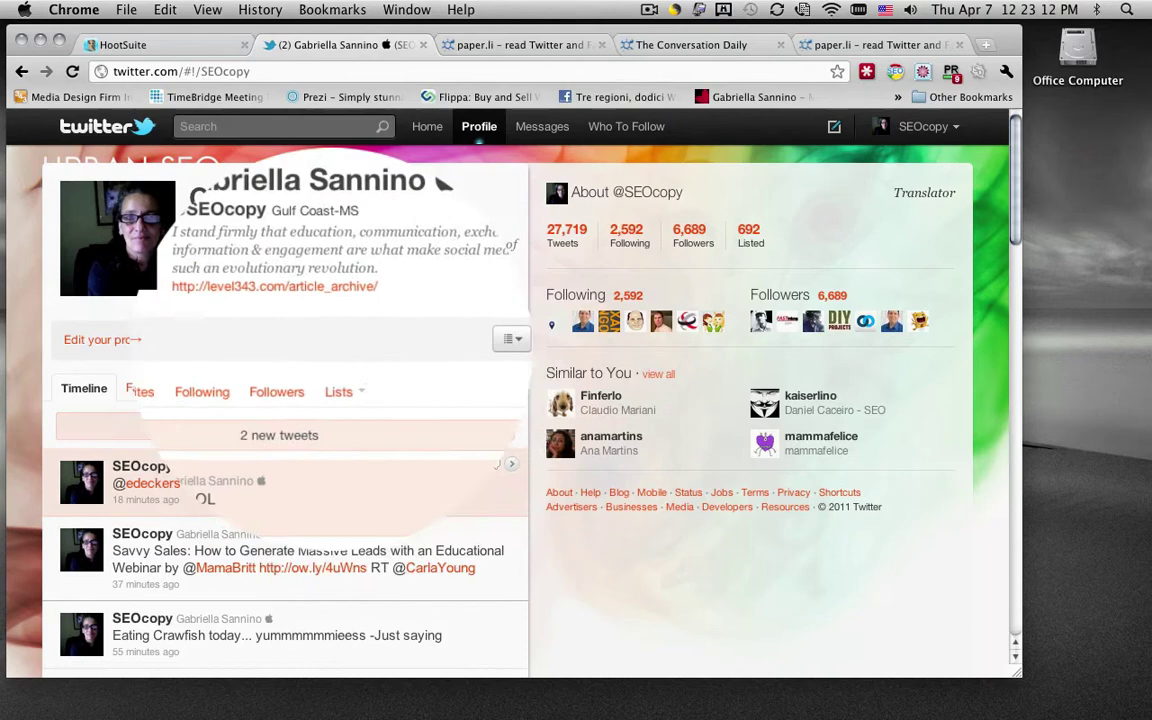
# Show the profile's Twitter lists, then go back to The Conversation Daily paper
pyautogui.click(356, 386)
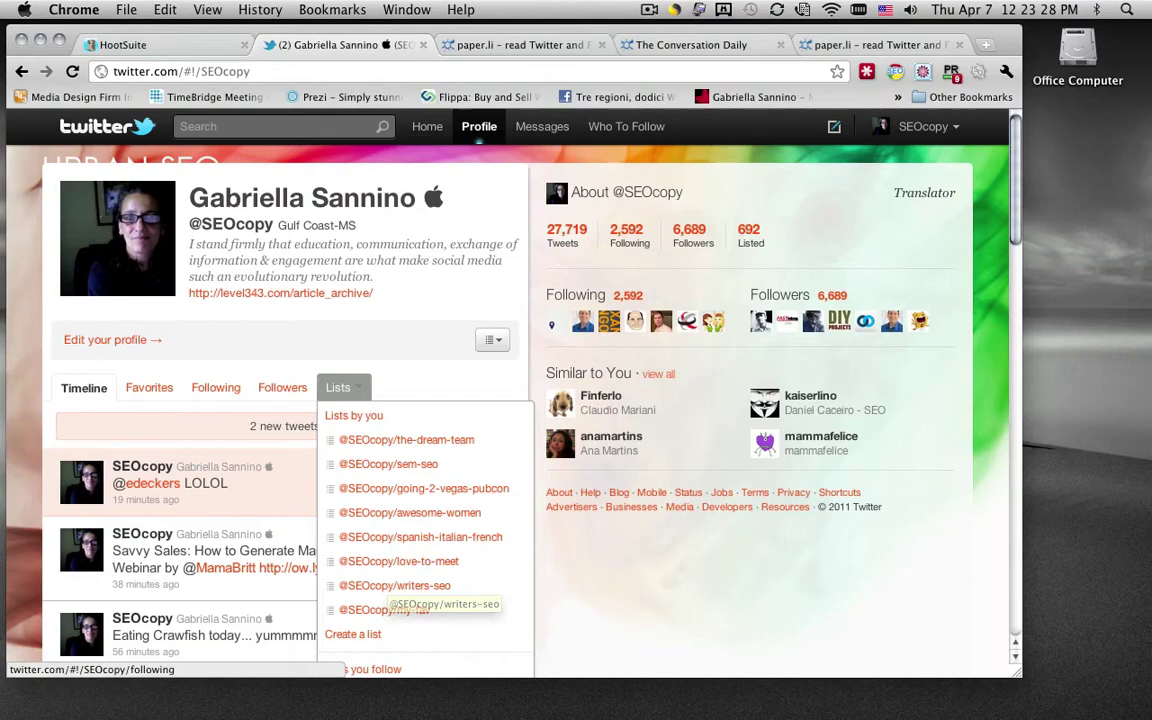
pyautogui.click(674, 44)
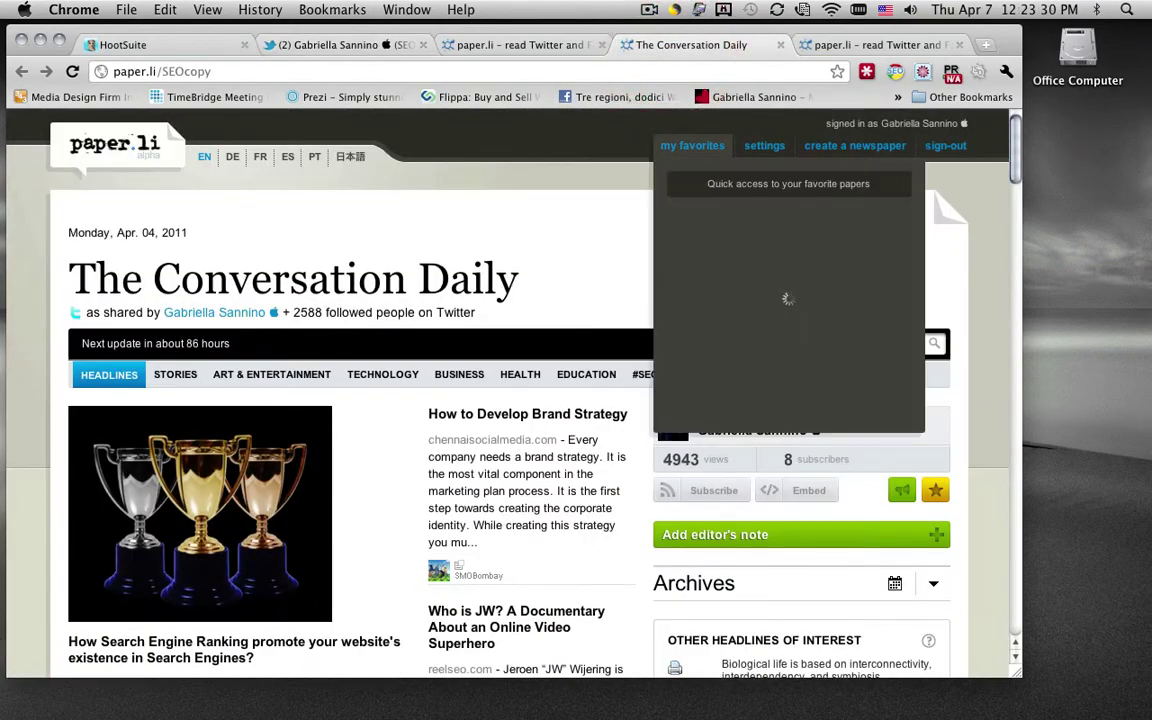
# Scroll The Conversation Daily to its stories and open 'Seven Indicators of Twitter Influence'
pyautogui.scroll(-5, 1015, 200)
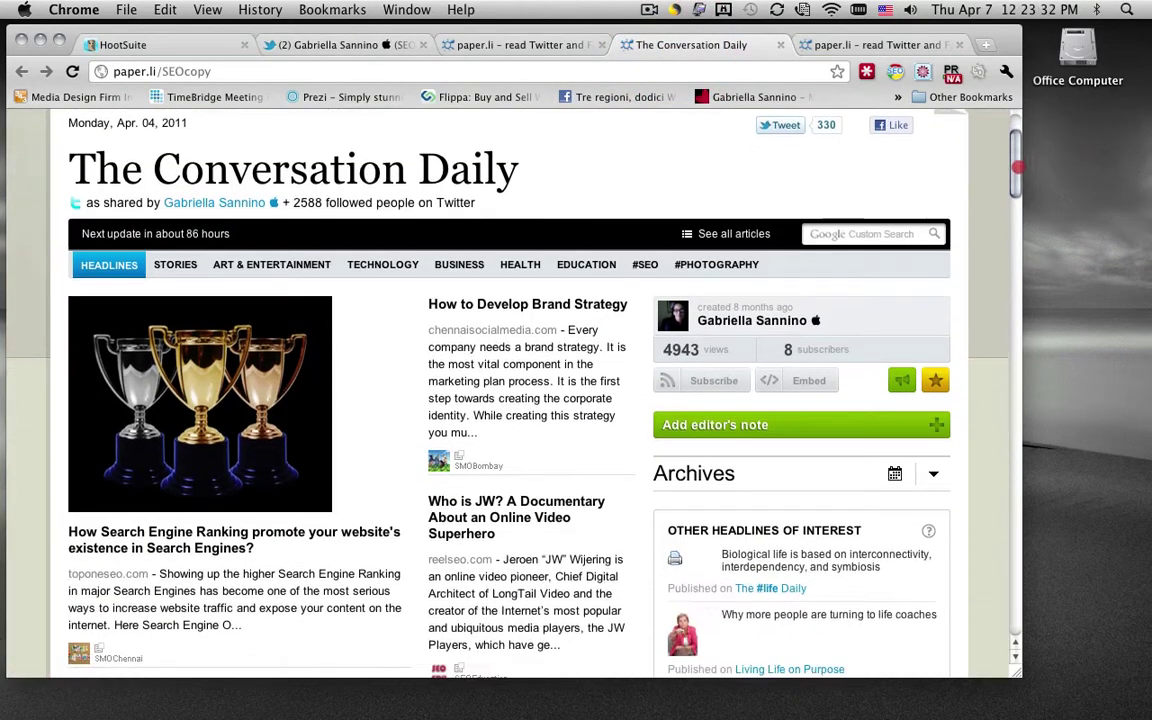
pyautogui.moveTo(1024, 213); pyautogui.dragTo(1012, 305)
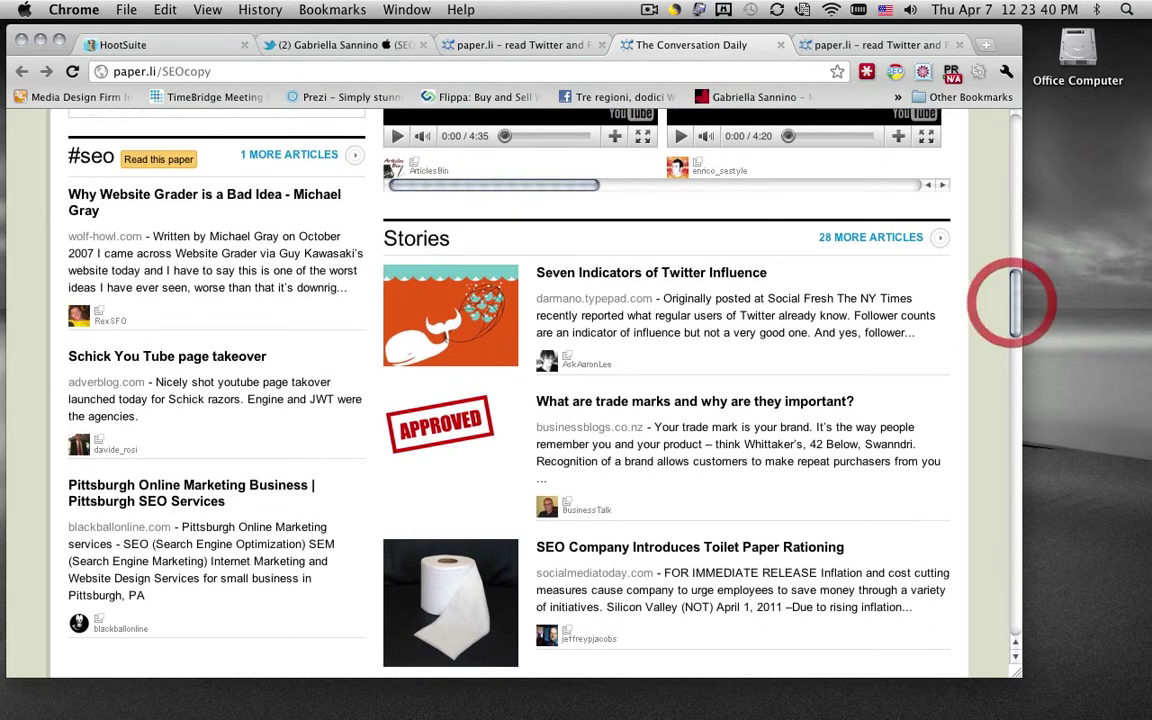
pyautogui.click(632, 279)
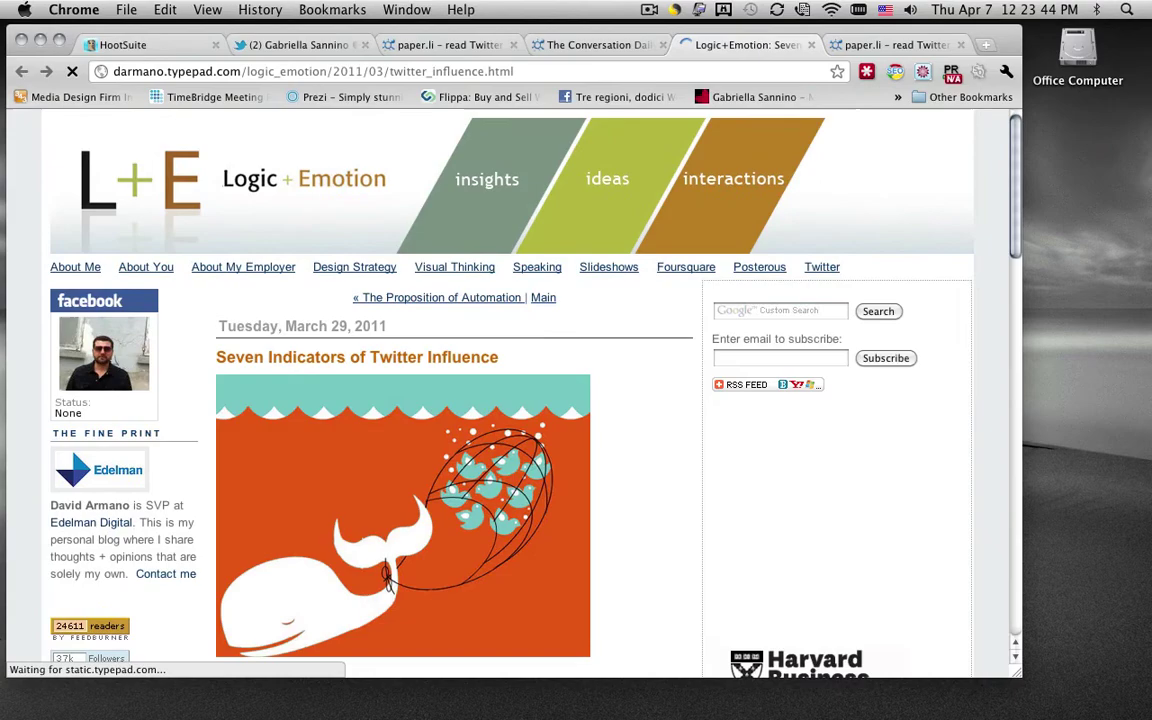
# Make a Tweet This! draft of the Seven Indicators post, copy its text, and return to HootSuite
pyautogui.moveTo(1001, 130); pyautogui.dragTo(1001, 199)
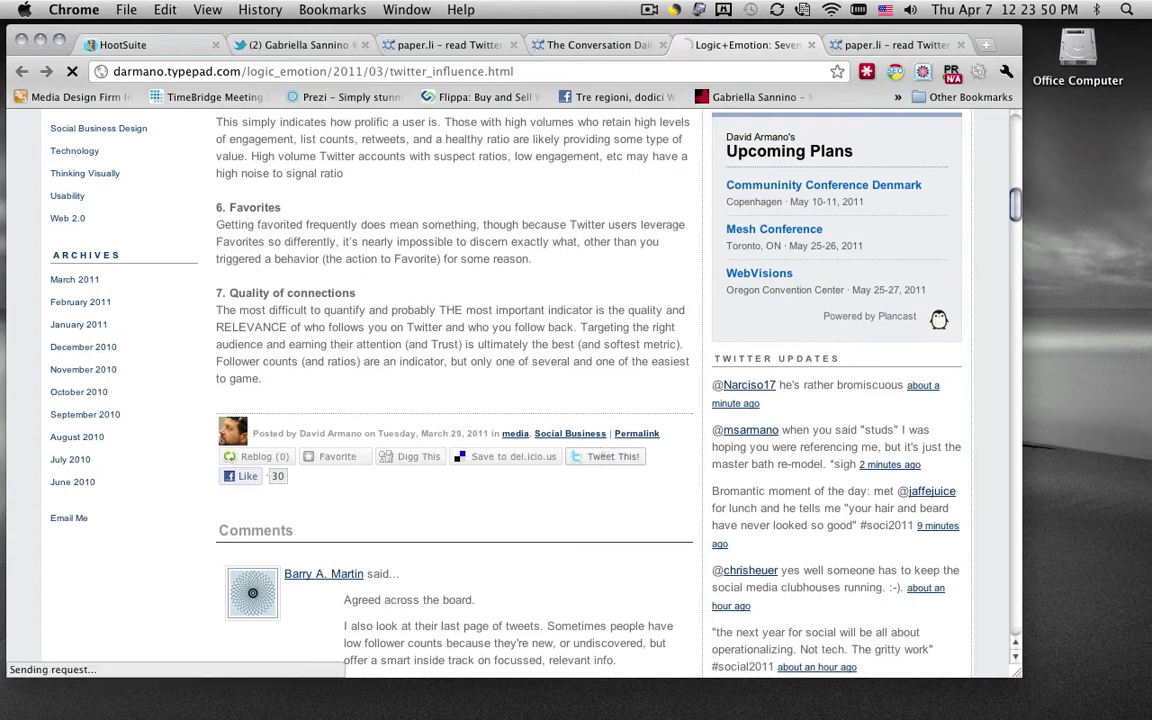
pyautogui.click(606, 456)
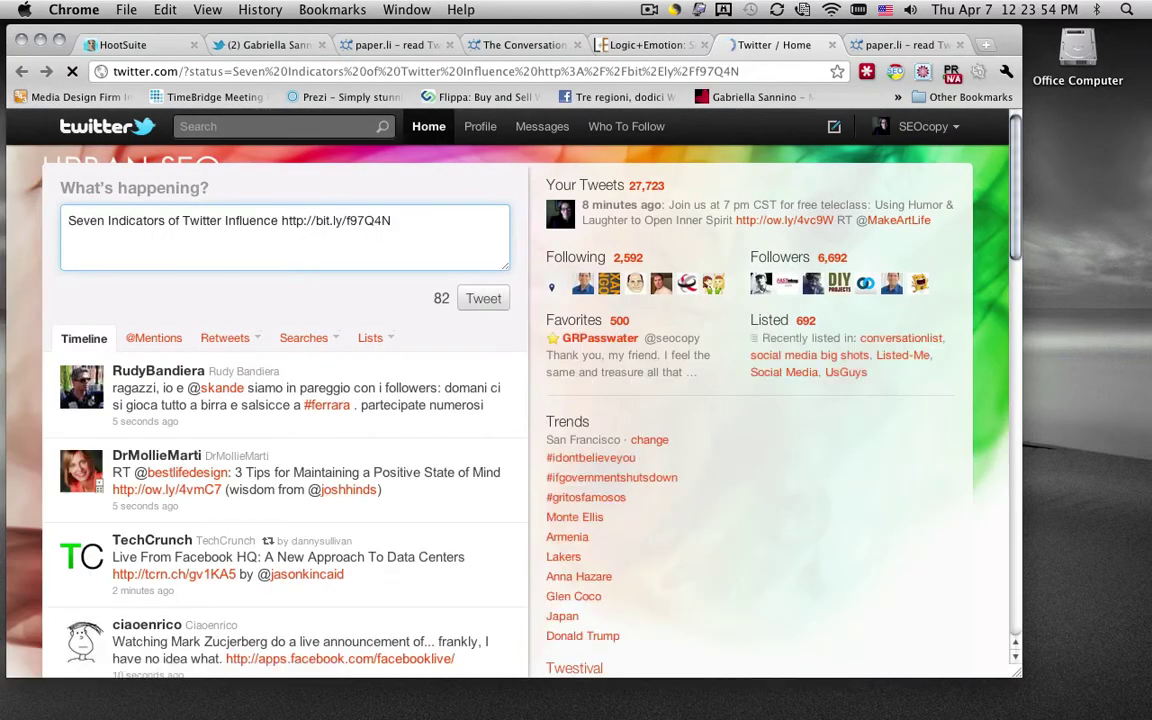
pyautogui.click(411, 226)
pyautogui.press('super+a')
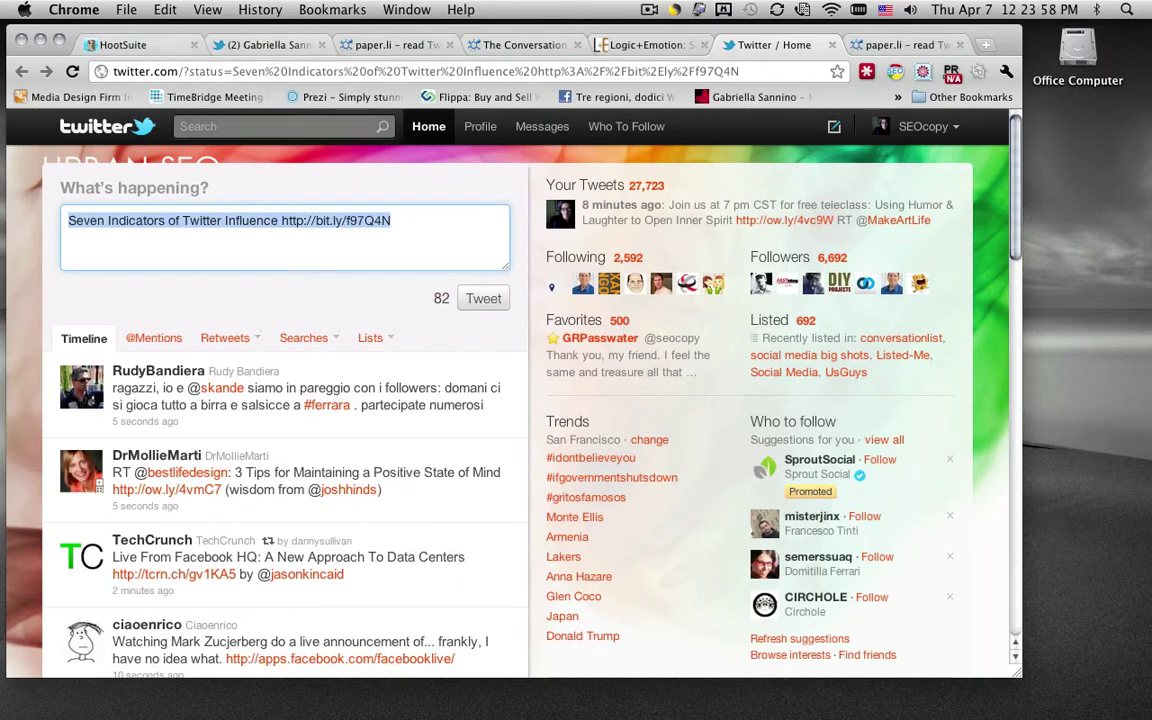
pyautogui.click(154, 41)
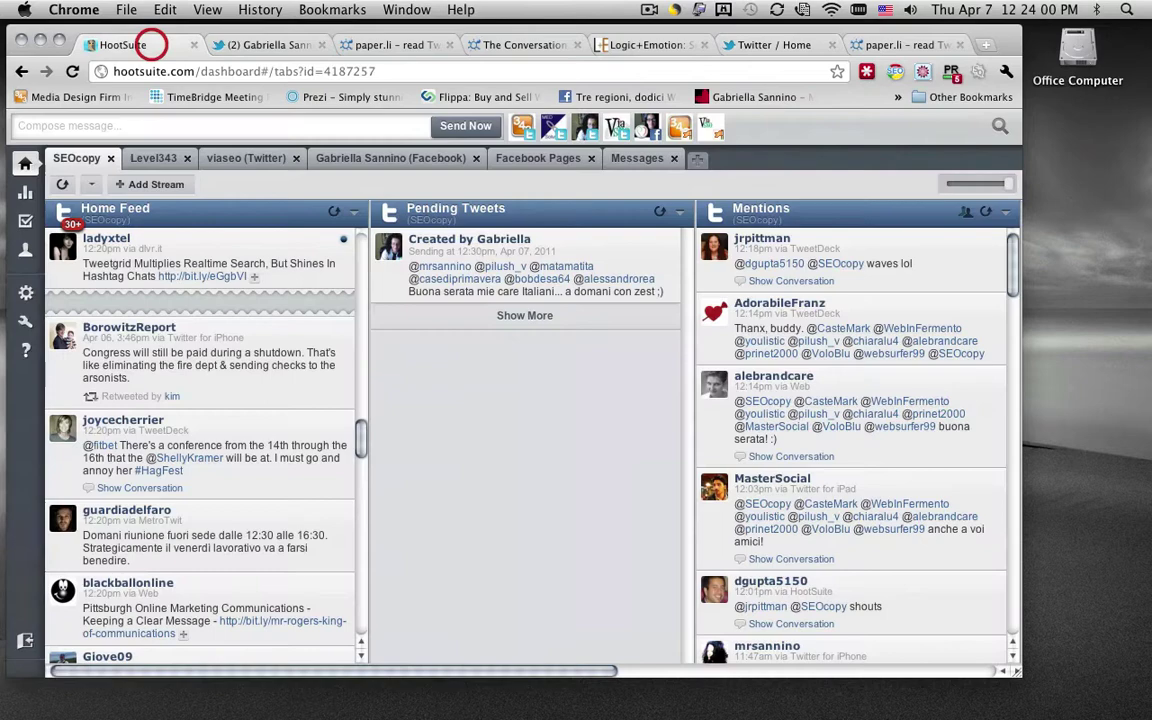
# Paste the article title and link into a new message sent from the third profile
pyautogui.click(110, 126)
pyautogui.write('Seven Indicators of Twitter Influence http://bit.ly/f97Q4N')
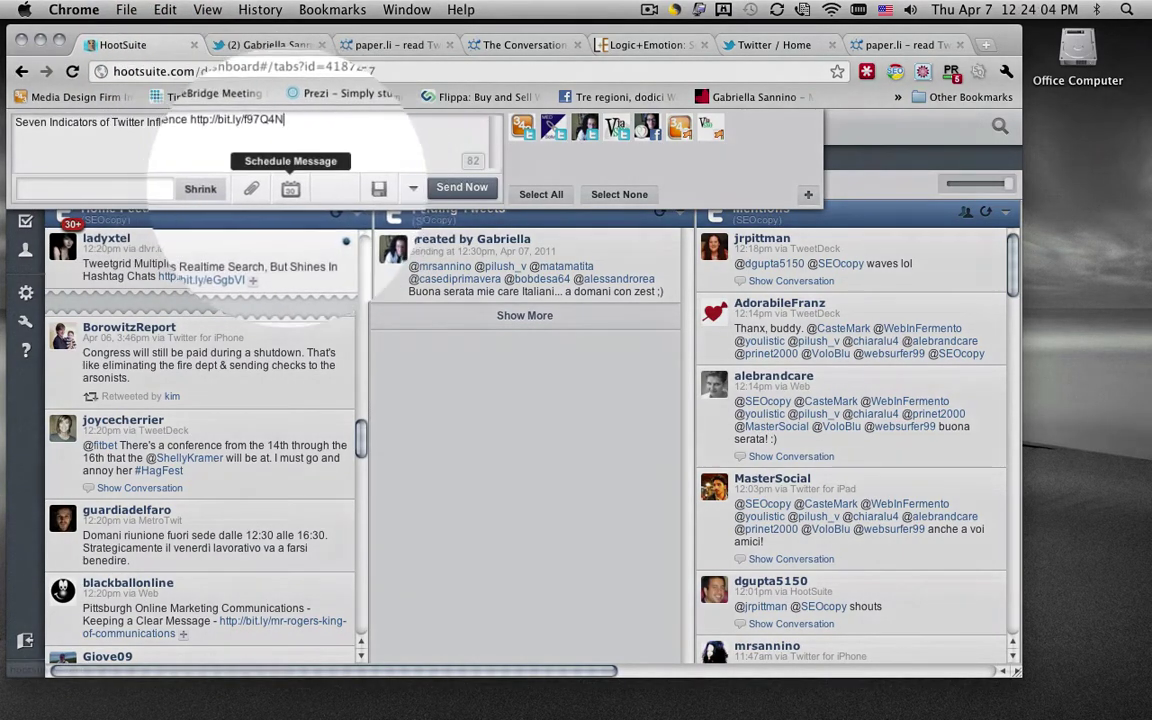
pyautogui.click(585, 128)
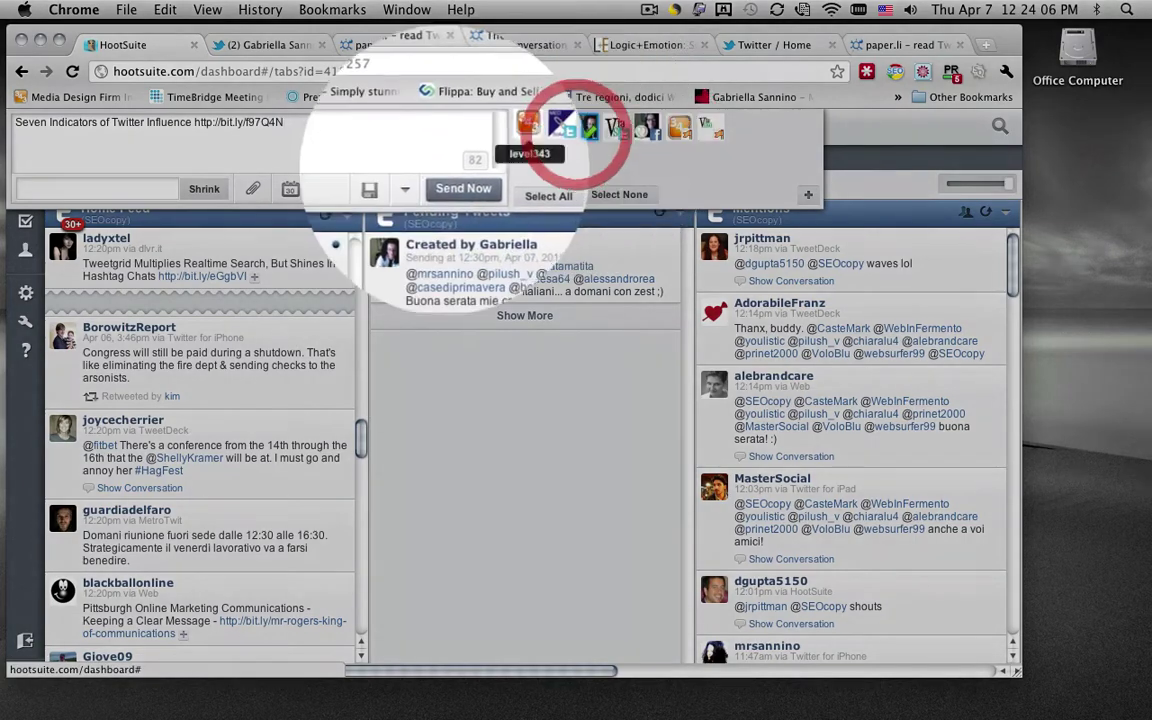
# Schedule the message for 1:30 PM on April 7, 2011 and refresh Pending Tweets
pyautogui.click(290, 189)
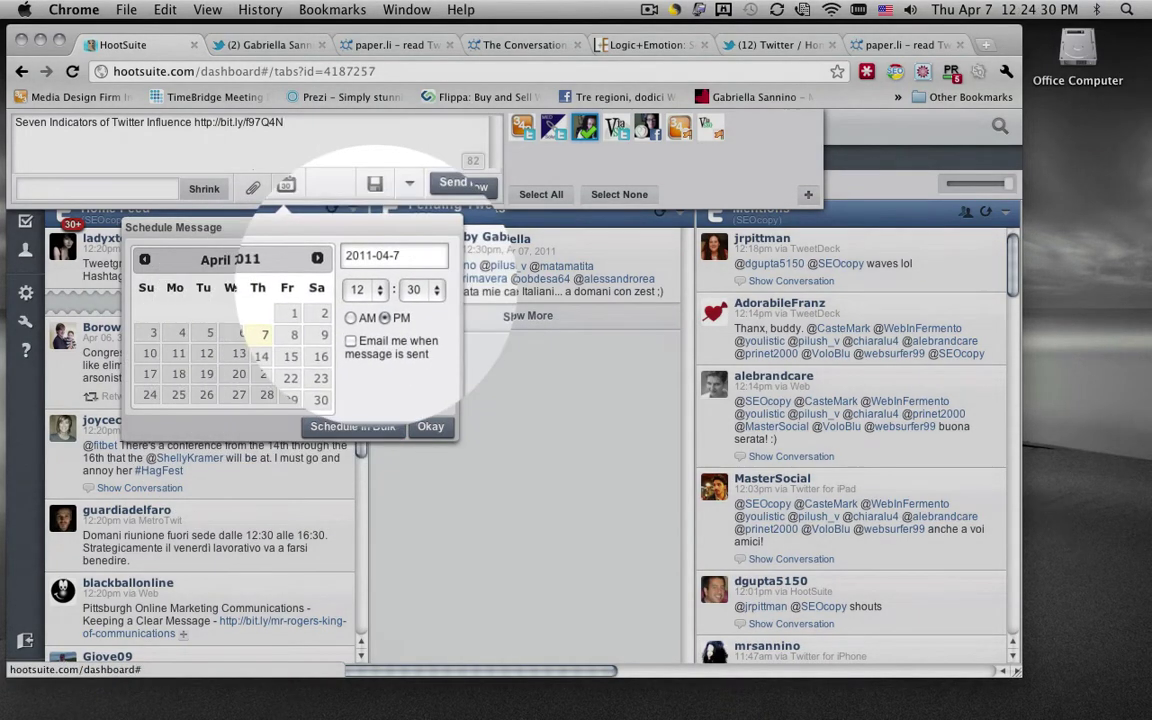
pyautogui.click(381, 288)
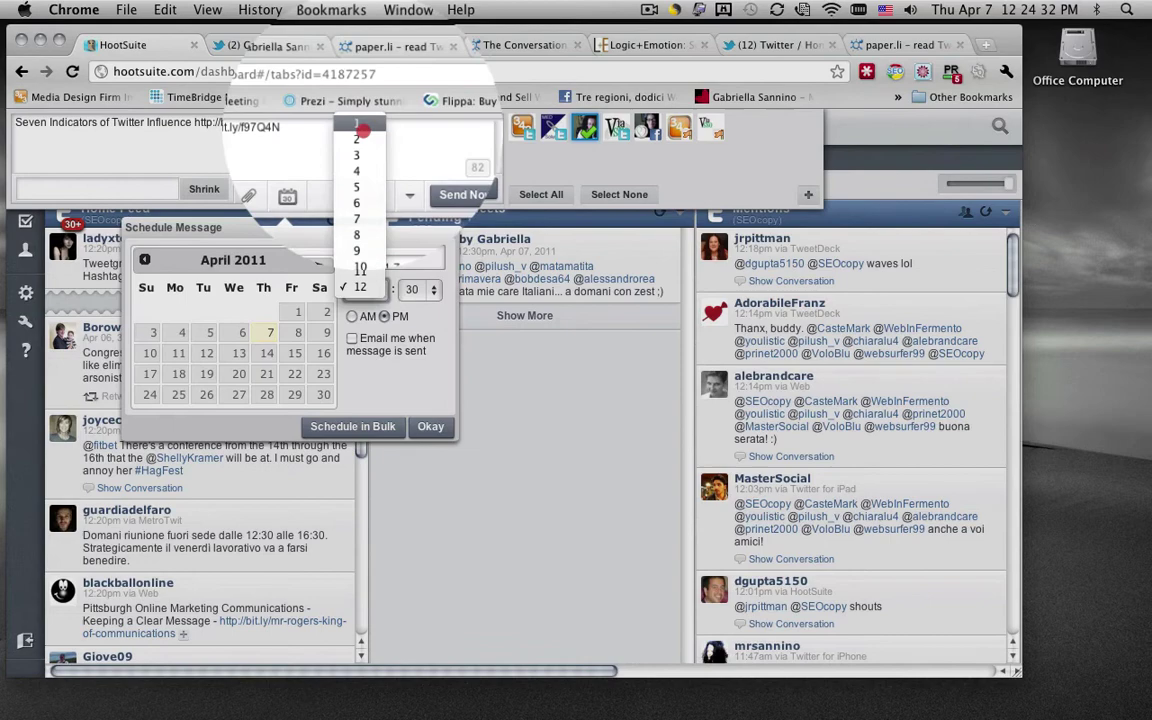
pyautogui.click(370, 128)
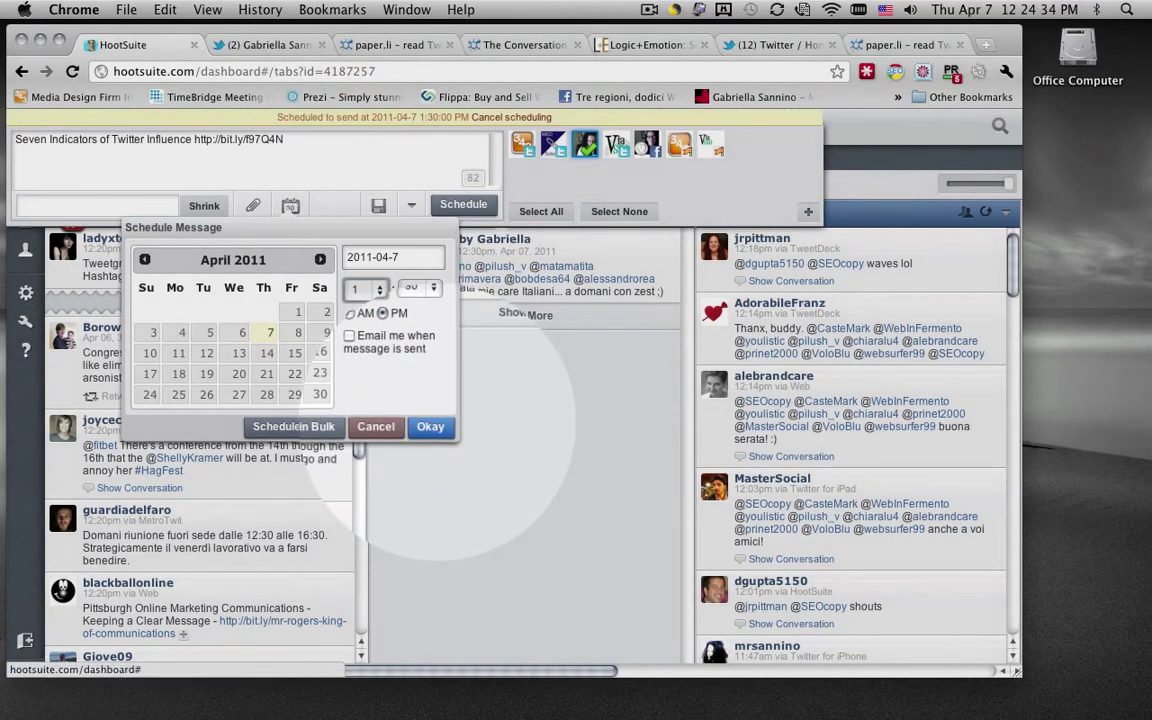
pyautogui.click(431, 430)
pyautogui.click(460, 204)
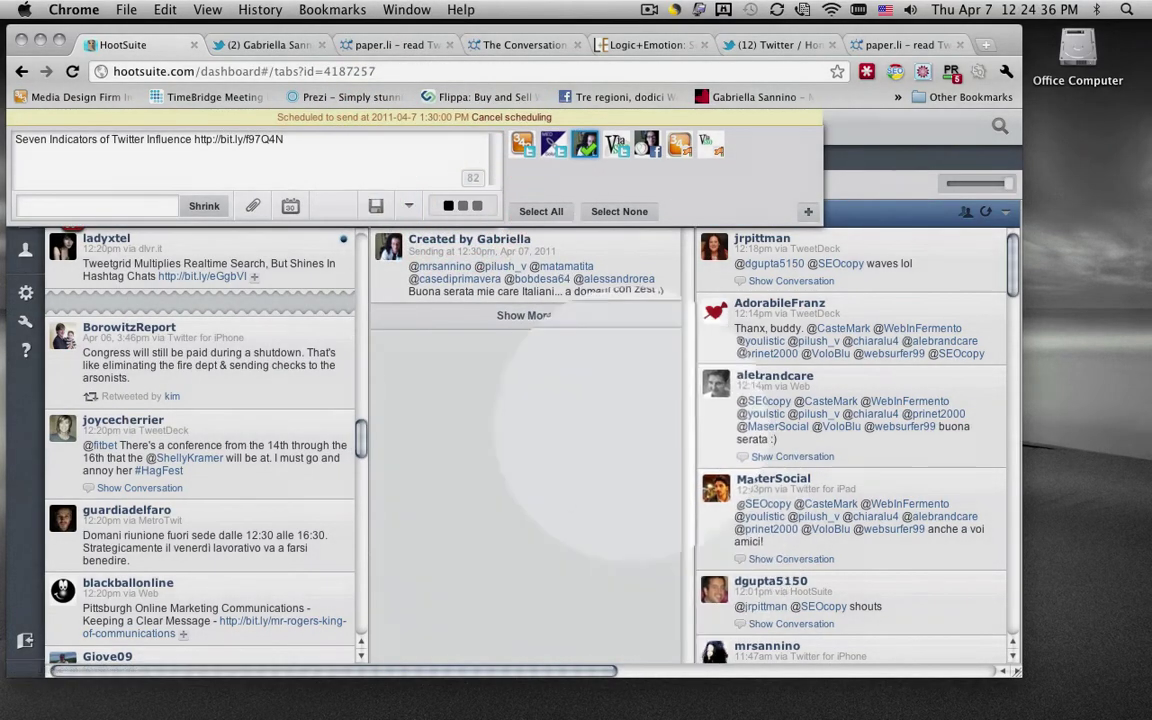
pyautogui.click(660, 211)
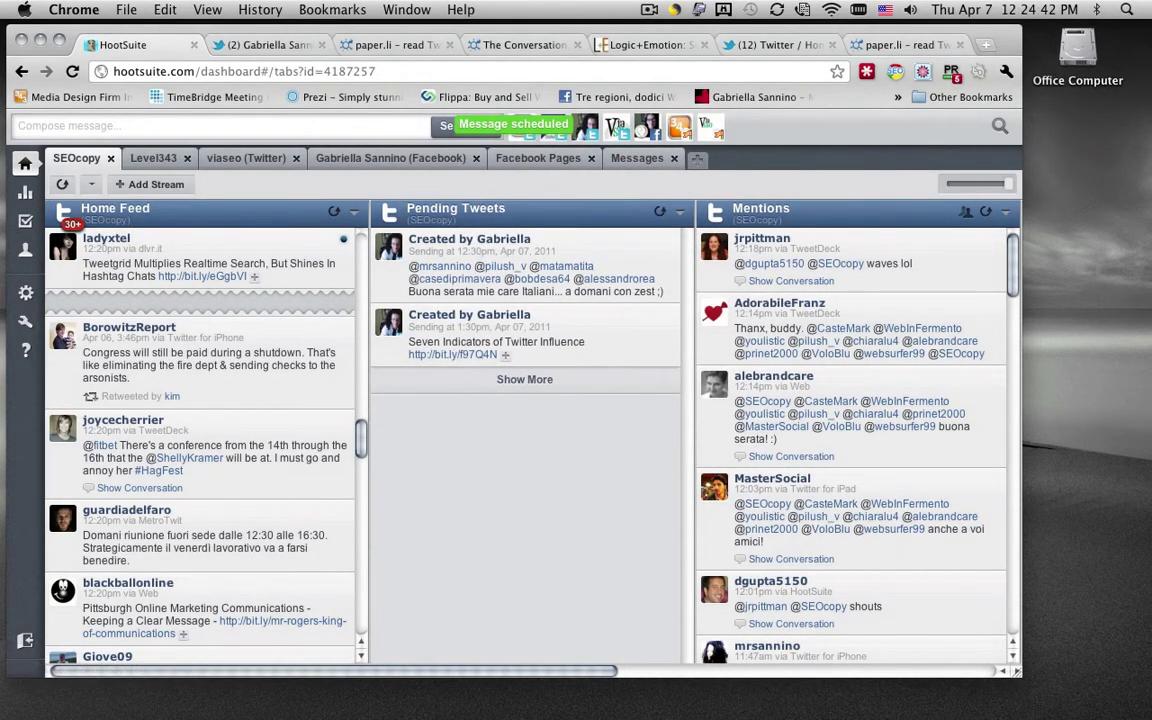
pyautogui.click(252, 127)
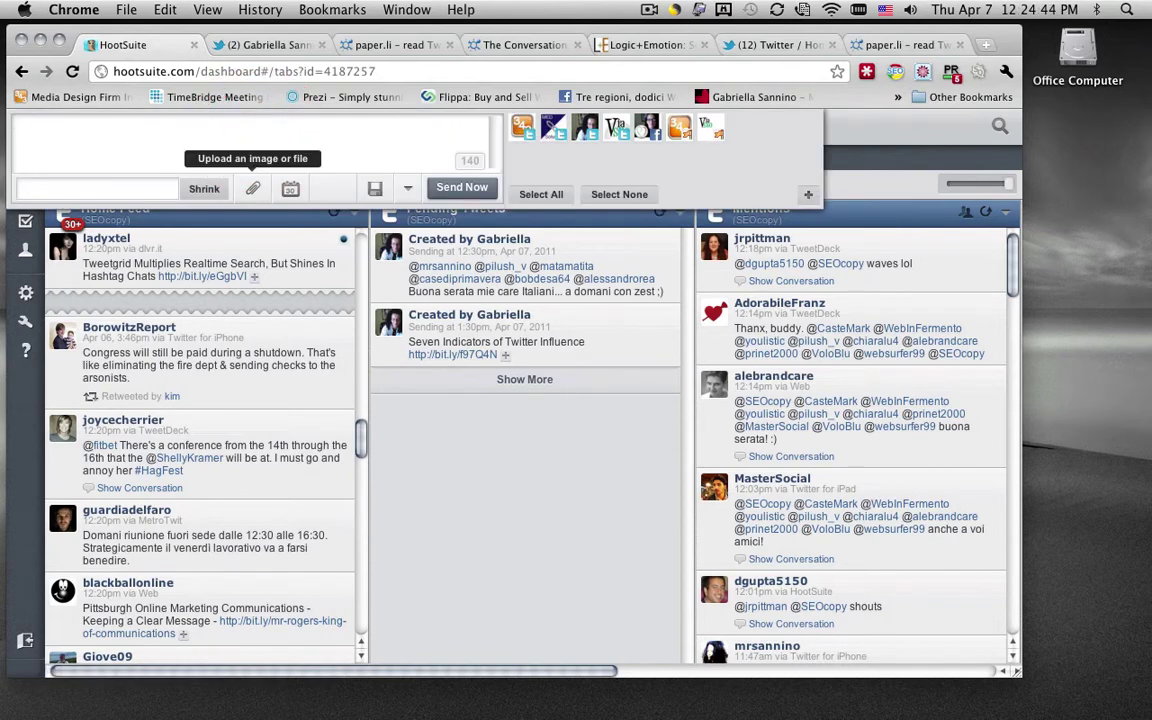
pyautogui.click(290, 188)
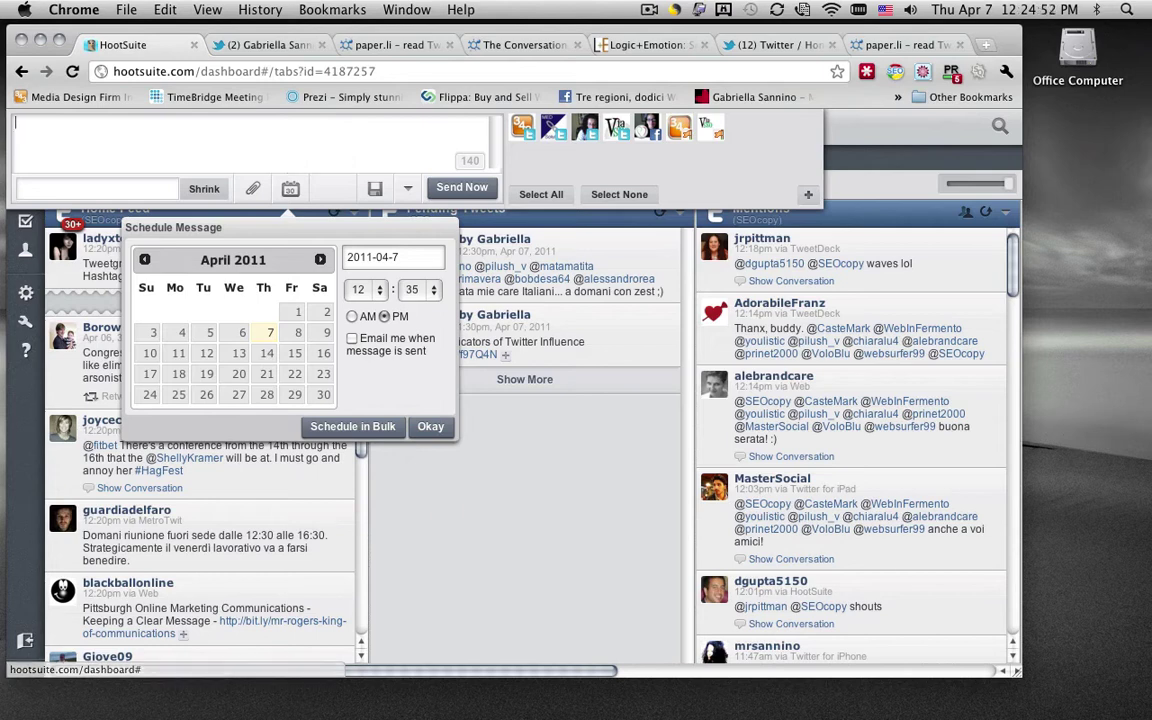
pyautogui.click(470, 500)
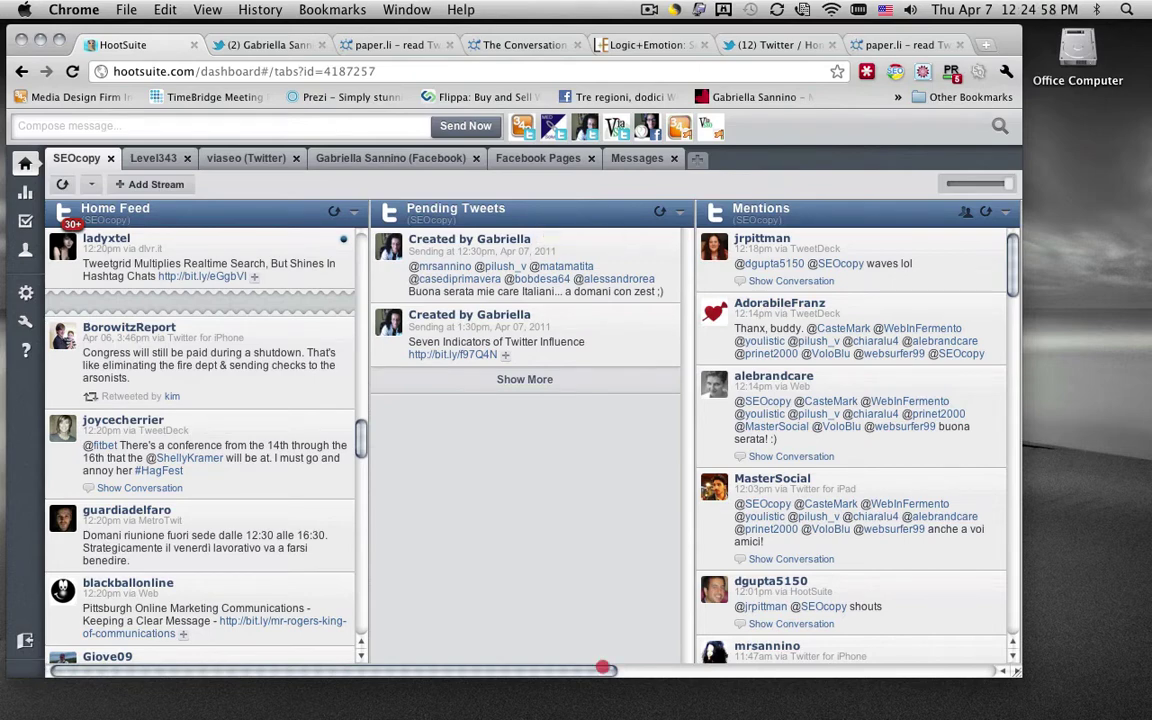
# Scroll across the Home Feed and Direct Message streams, ending on Pending Tweets, Mentions and Sent Tweets
pyautogui.moveTo(603, 668); pyautogui.dragTo(805, 670)
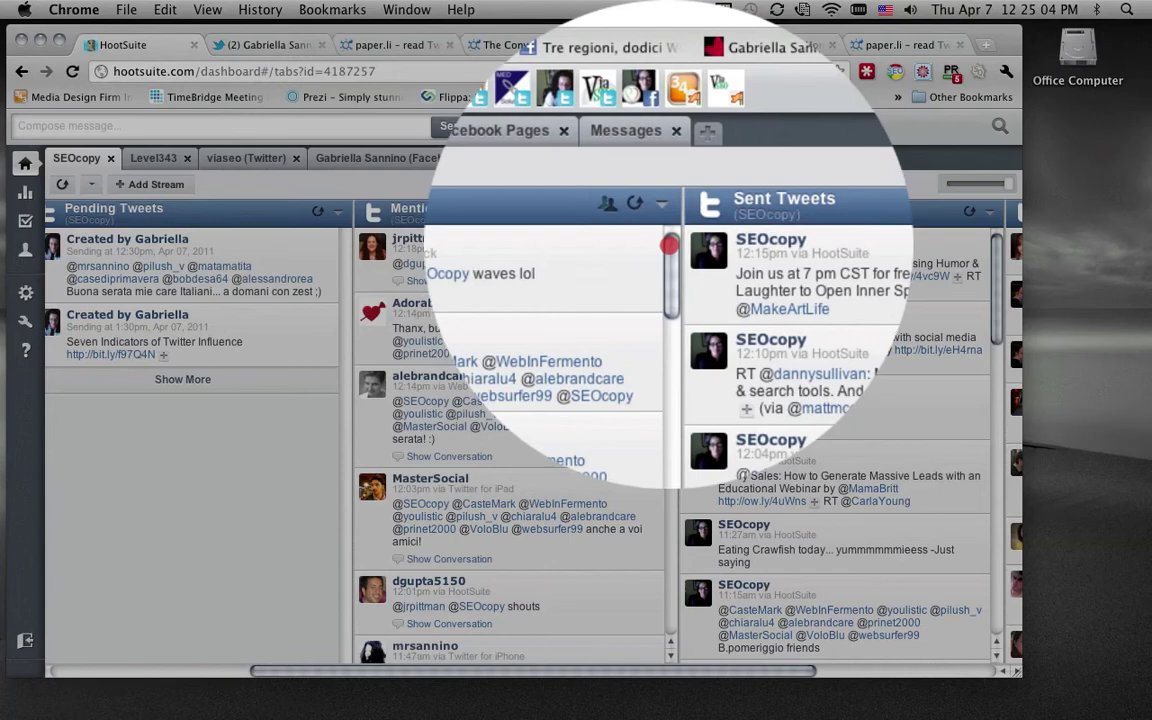
pyautogui.moveTo(669, 244); pyautogui.dragTo(695, 402)
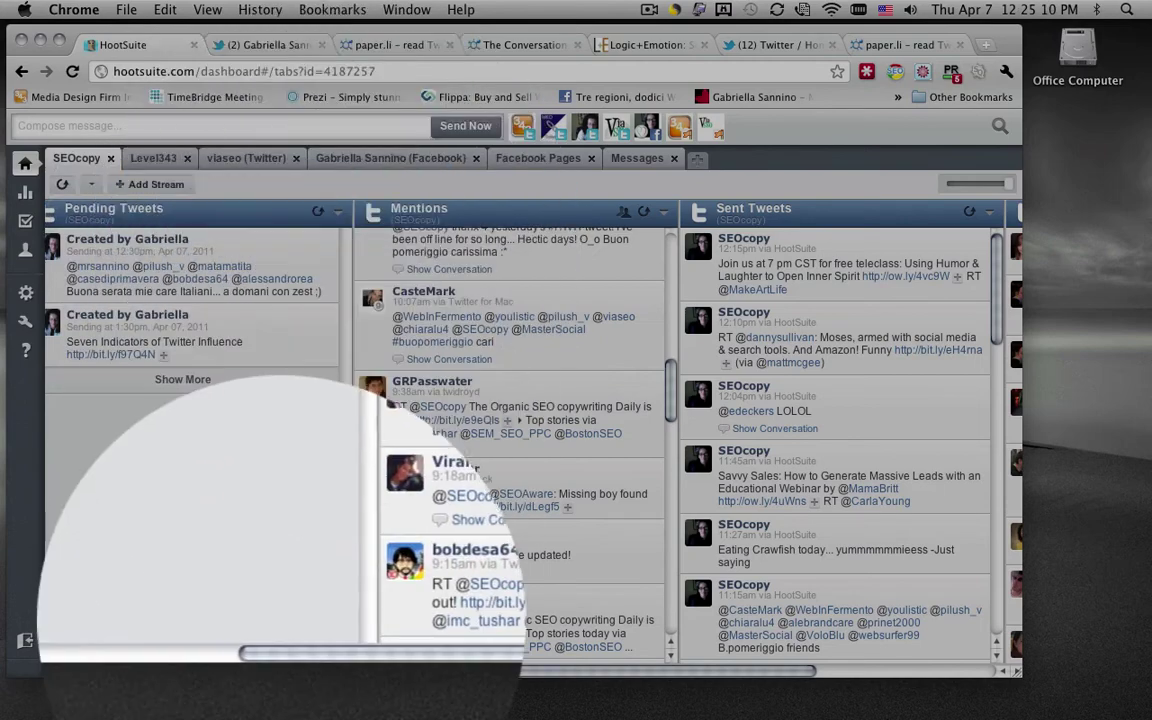
pyautogui.click(210, 632)
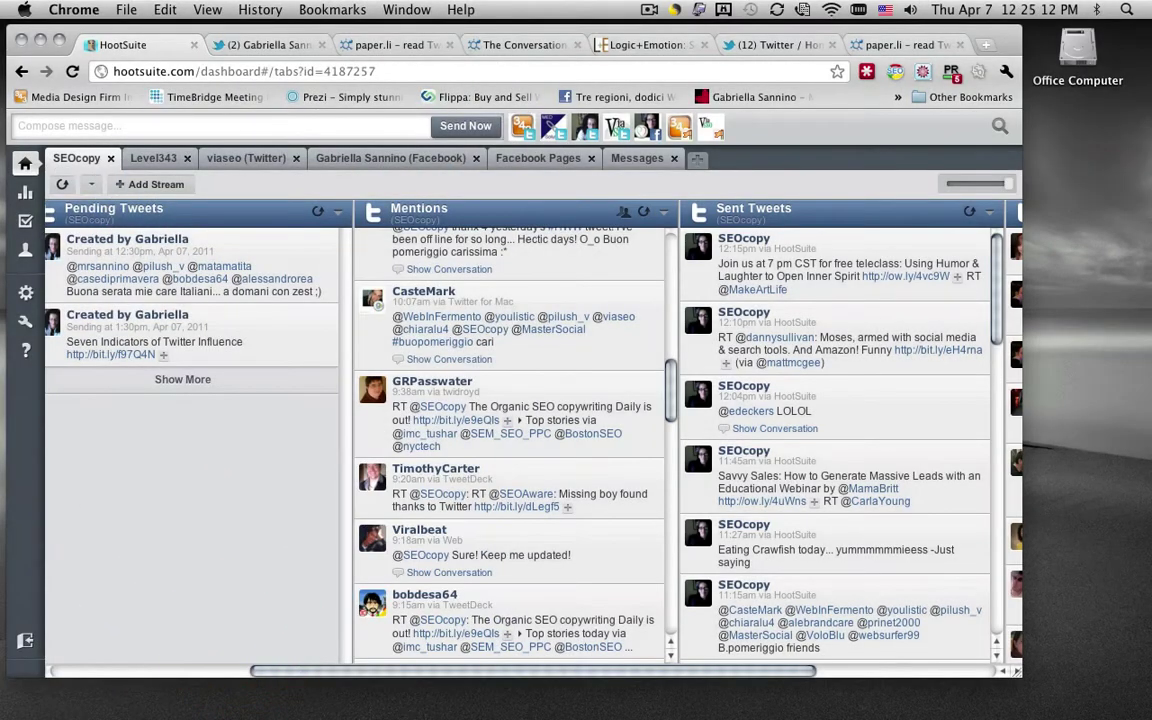
pyautogui.click(231, 671)
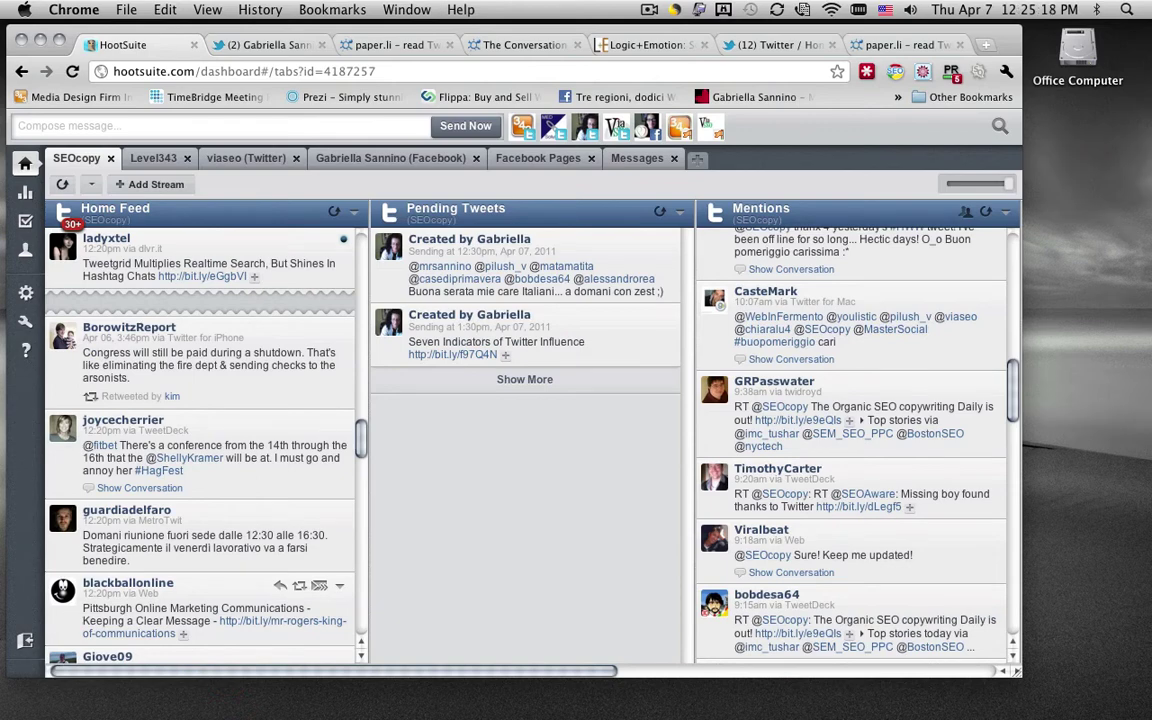
pyautogui.click(681, 671)
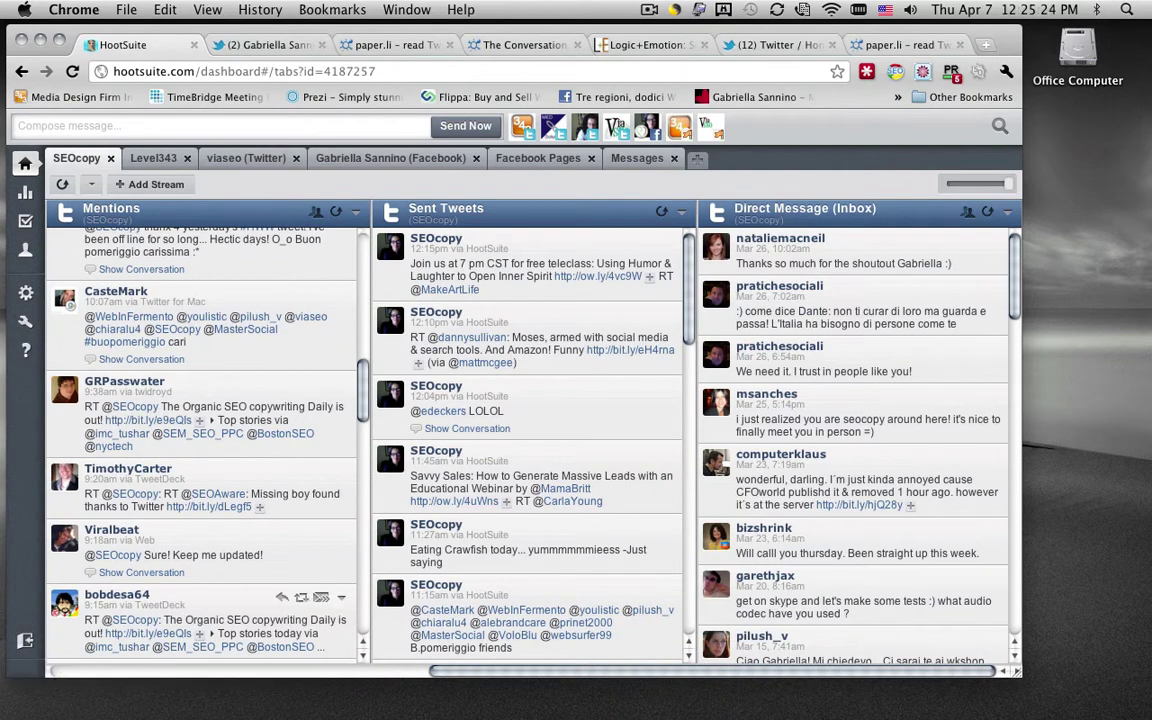
pyautogui.click(227, 676)
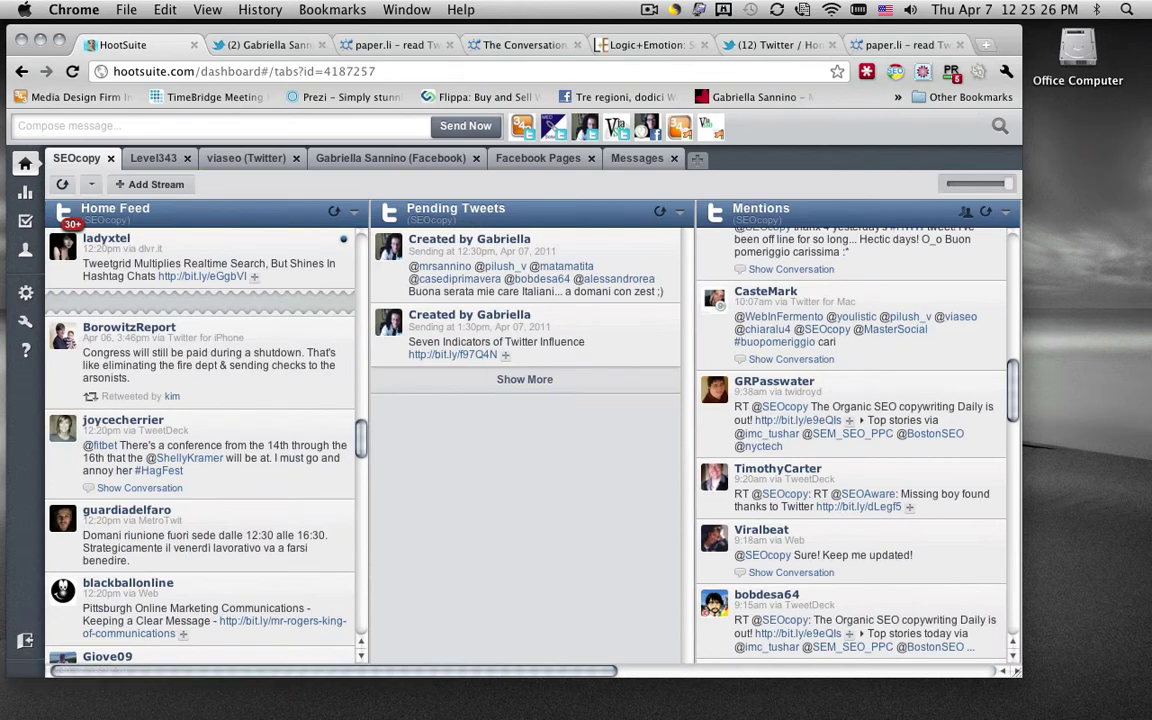
pyautogui.click(760, 671)
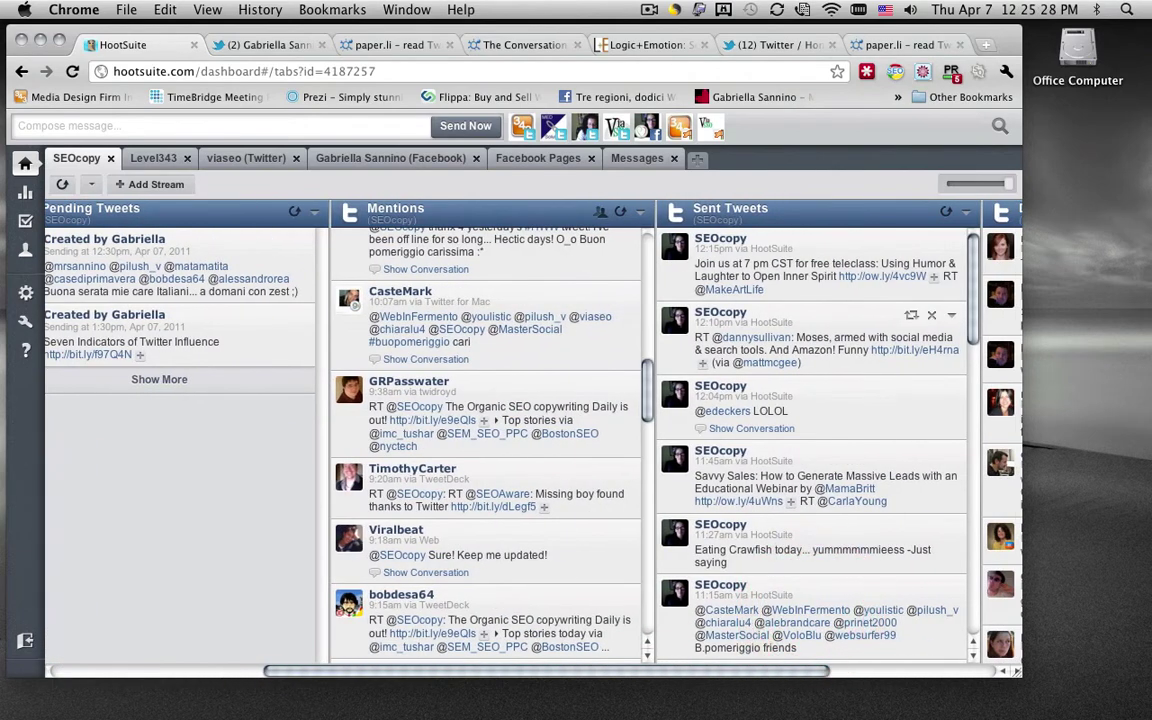
pyautogui.click(649, 423)
pyautogui.scroll(-2, 649, 423)
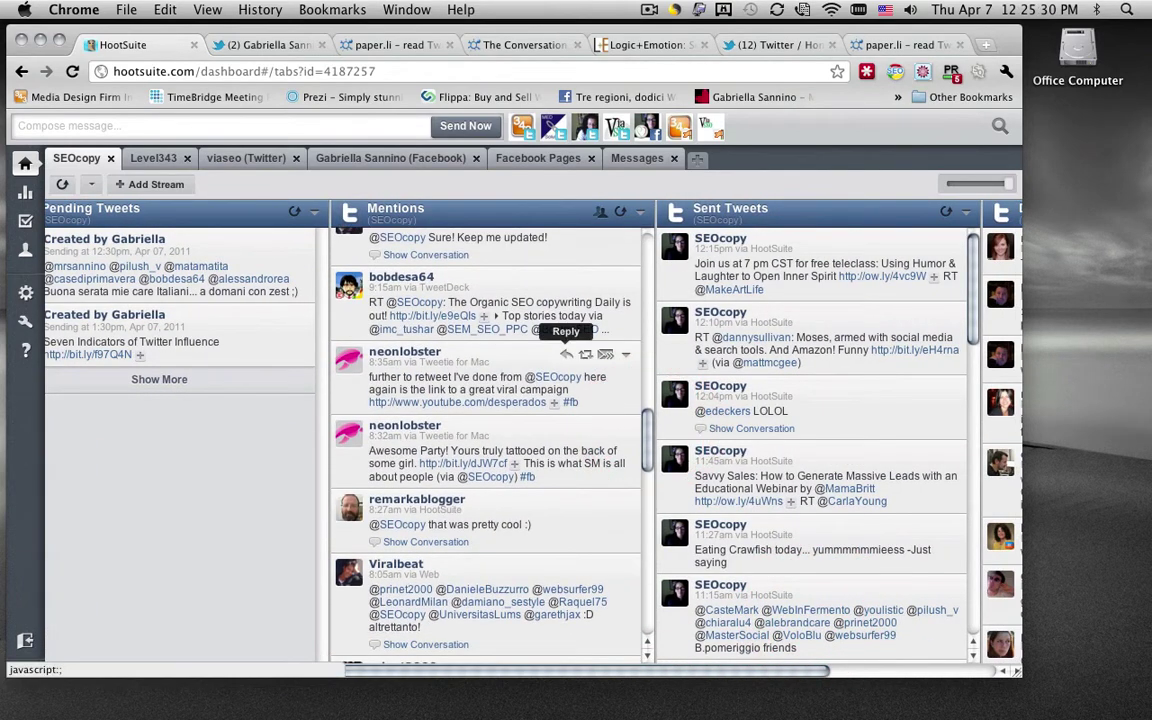
pyautogui.click(566, 354)
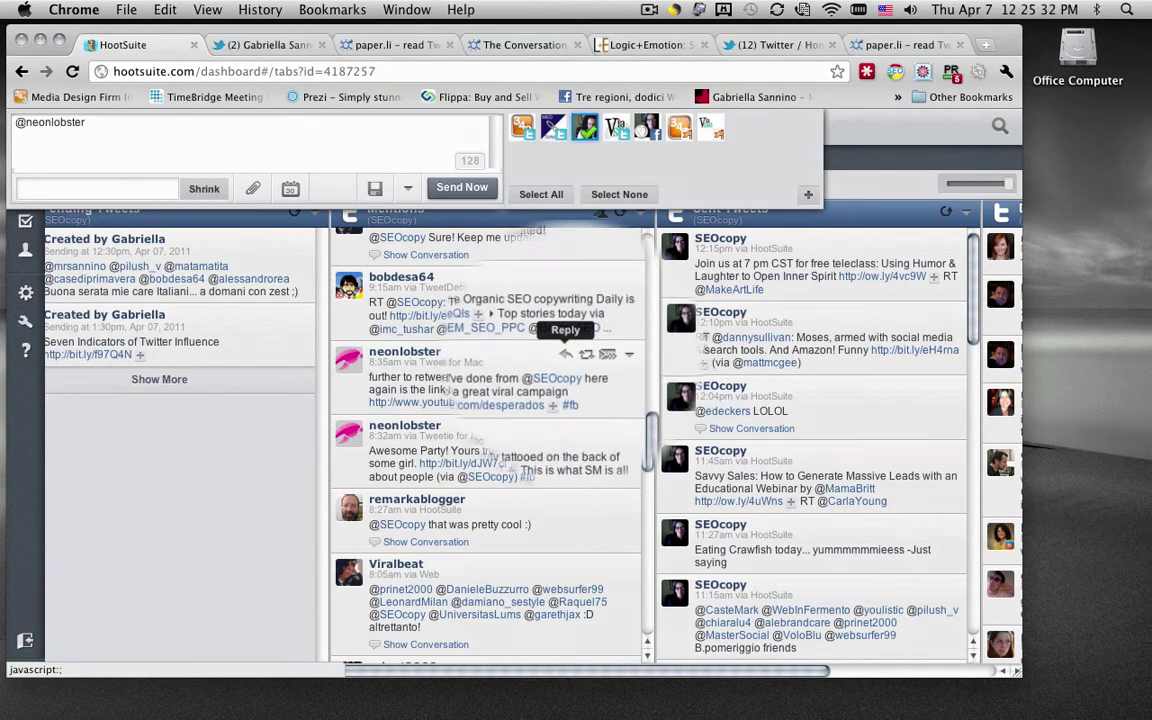
pyautogui.click(586, 354)
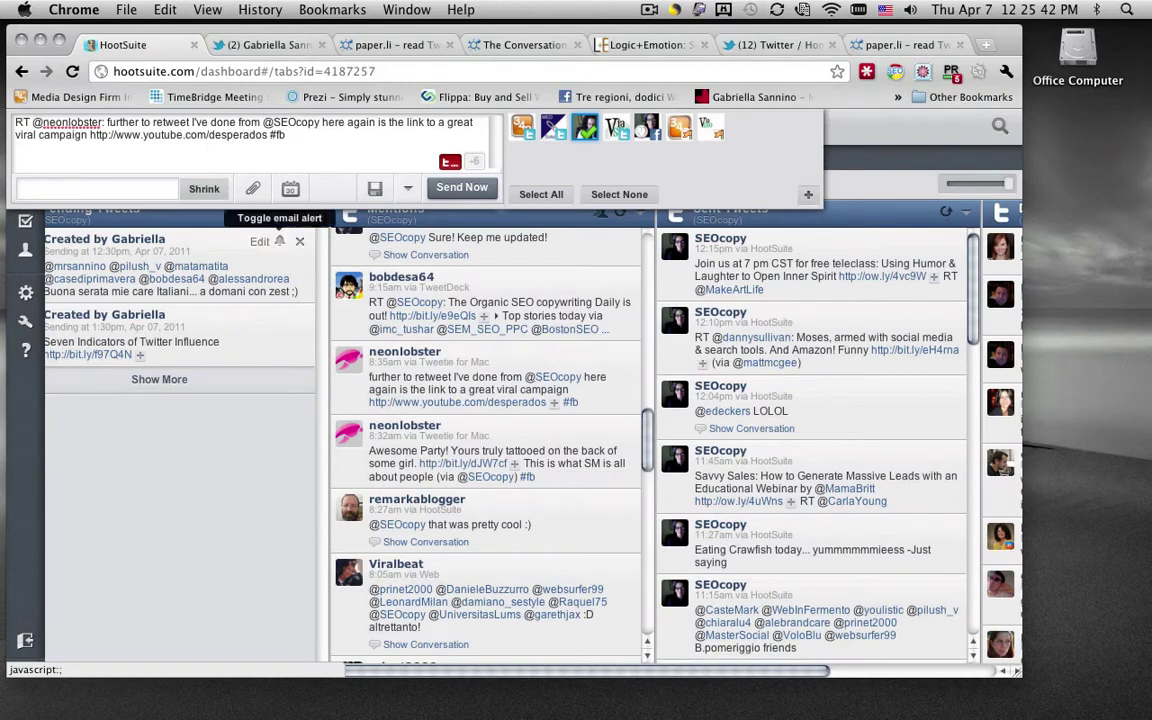
pyautogui.press('super+a')
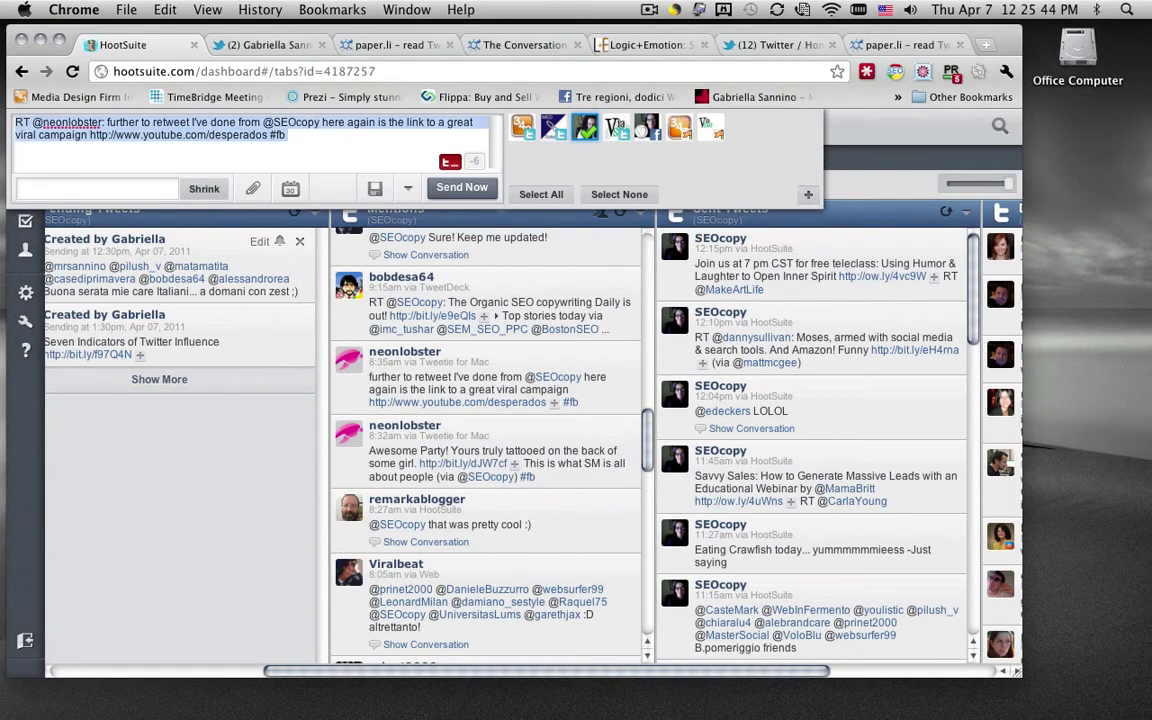
pyautogui.press('BackSpace')
pyautogui.click(215, 411)
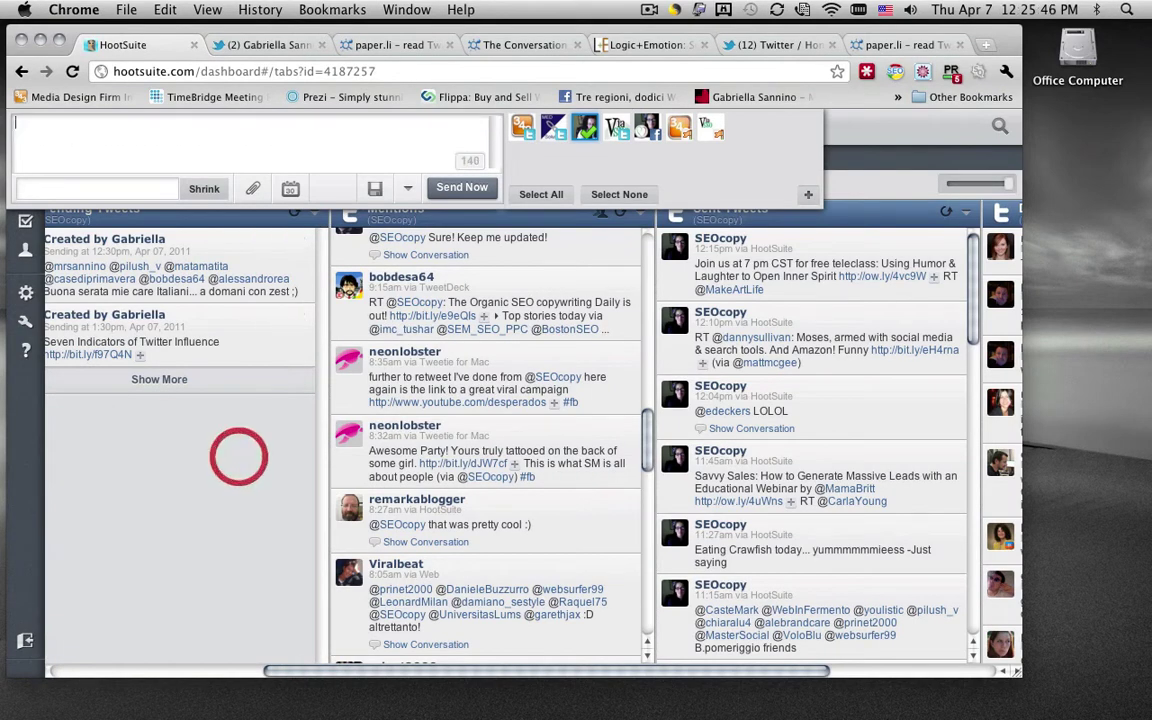
pyautogui.click(227, 672)
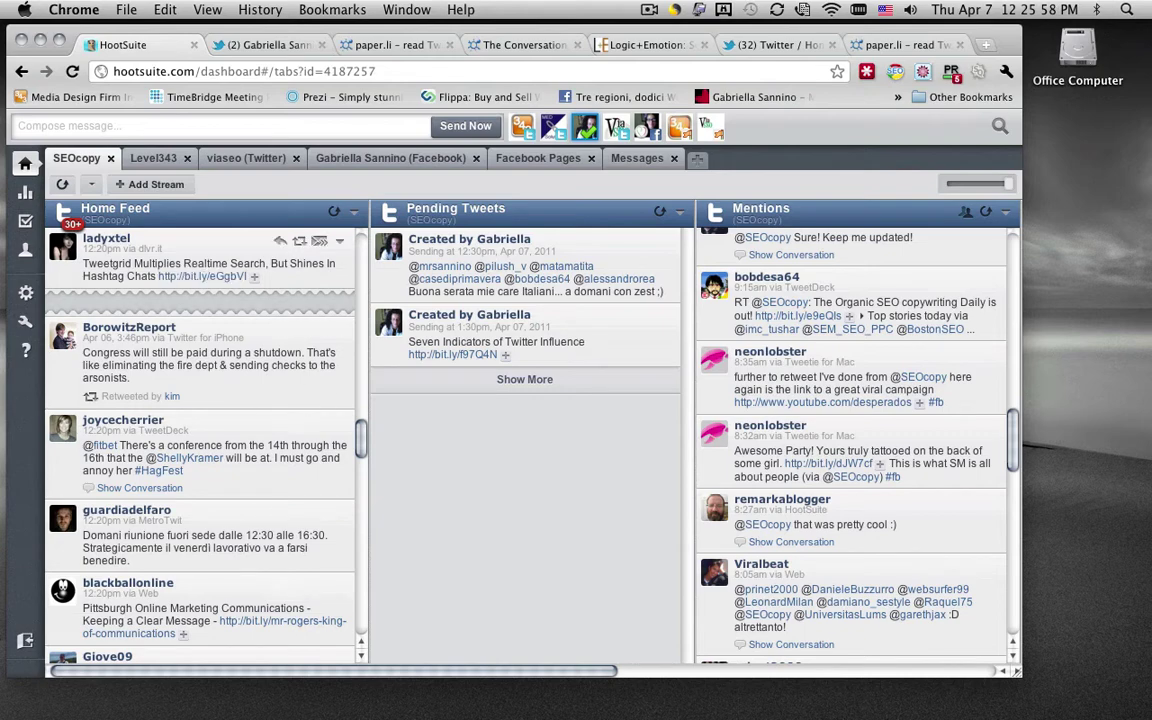
pyautogui.click(25, 192)
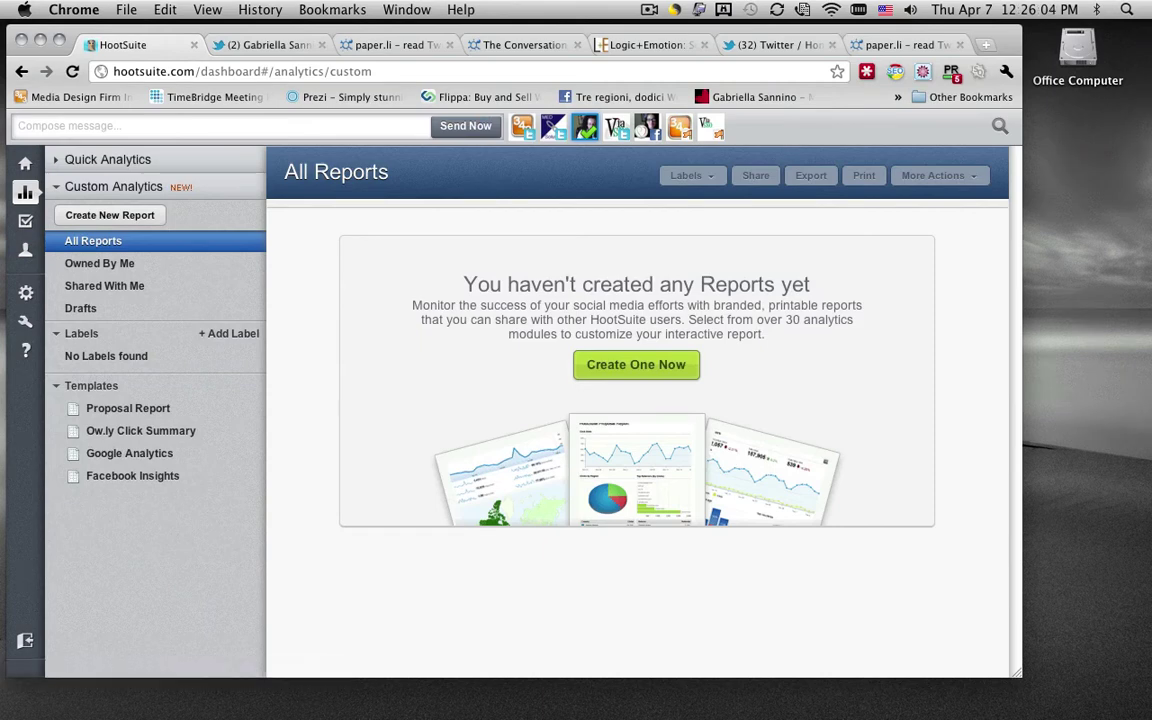
pyautogui.click(62, 157)
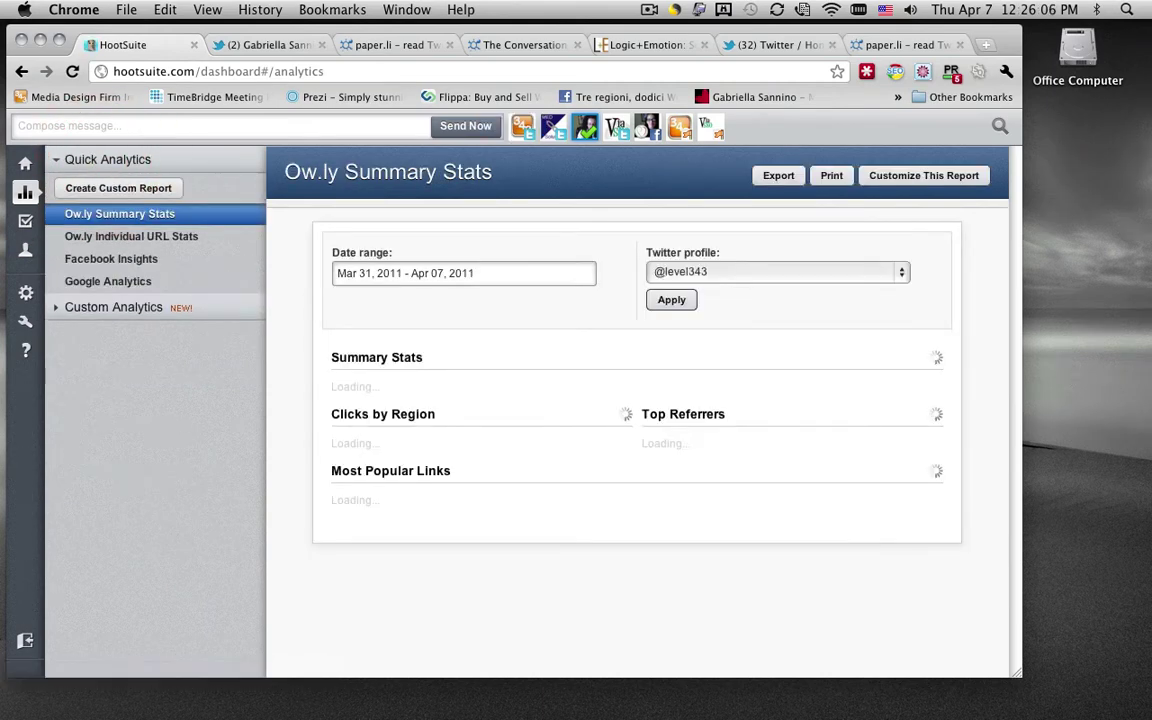
pyautogui.click(858, 276)
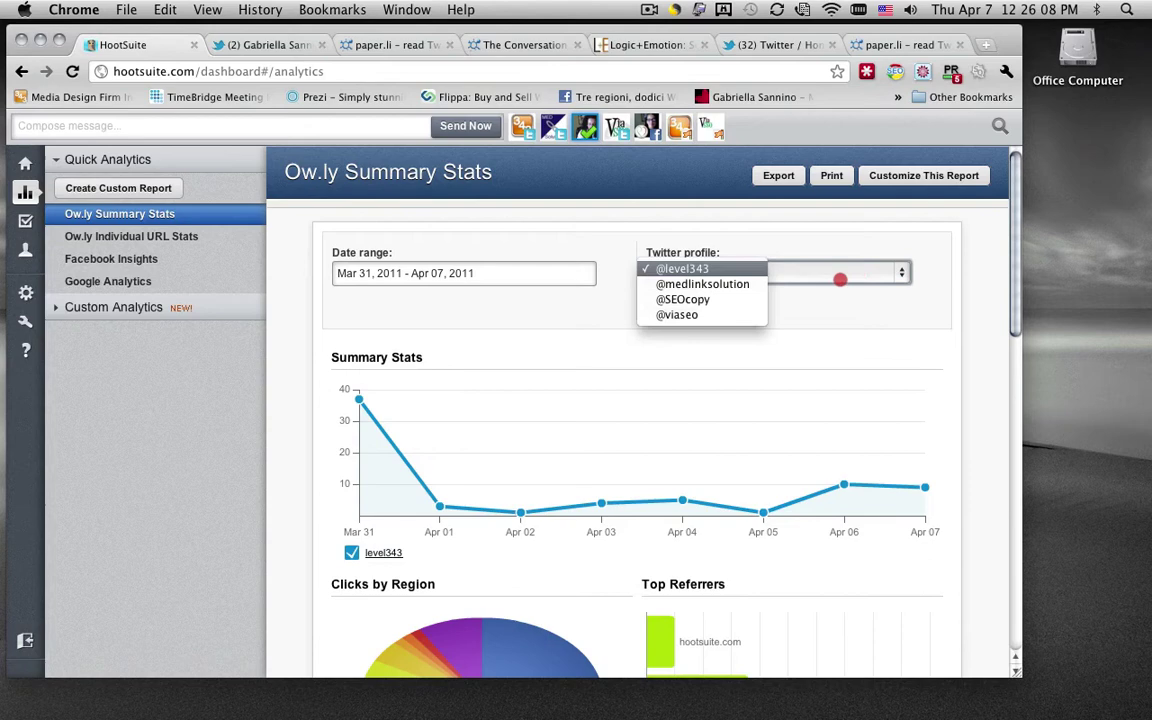
pyautogui.click(760, 300)
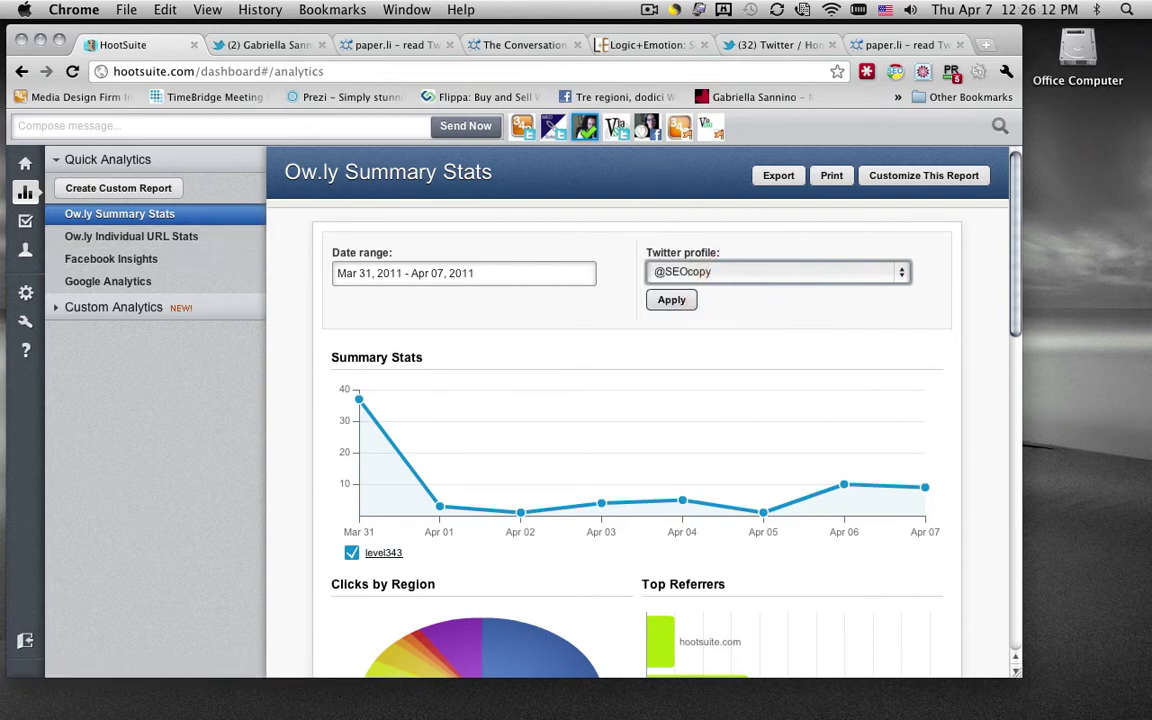
pyautogui.click(671, 299)
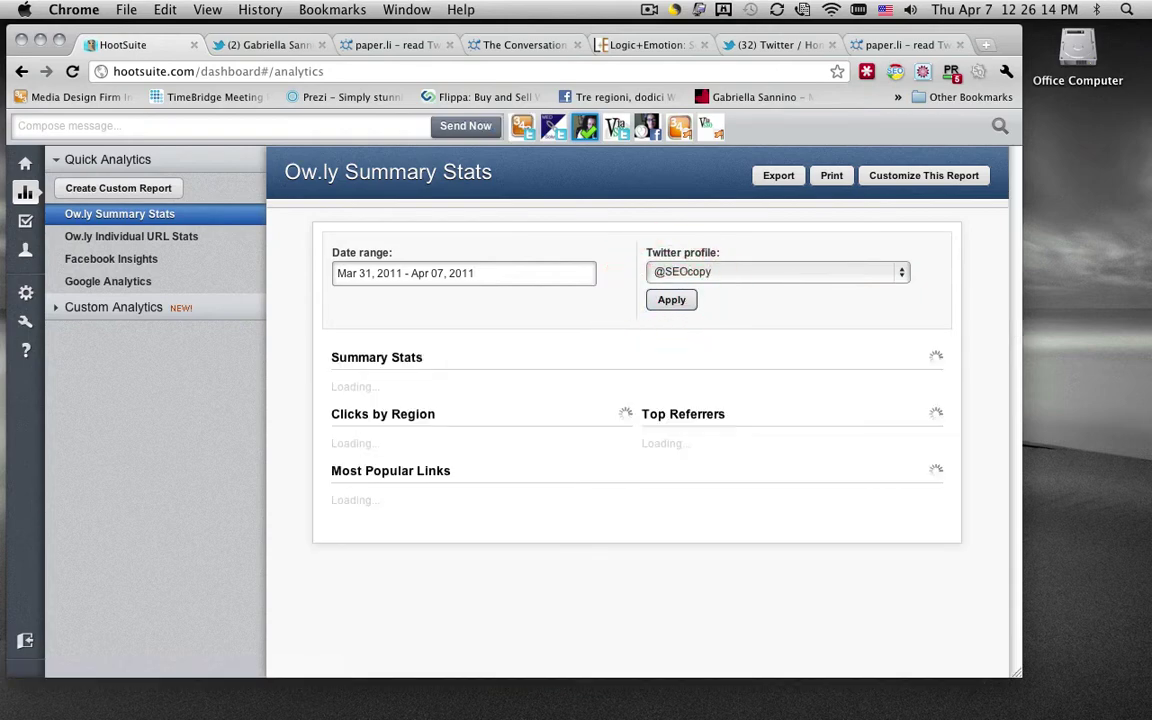